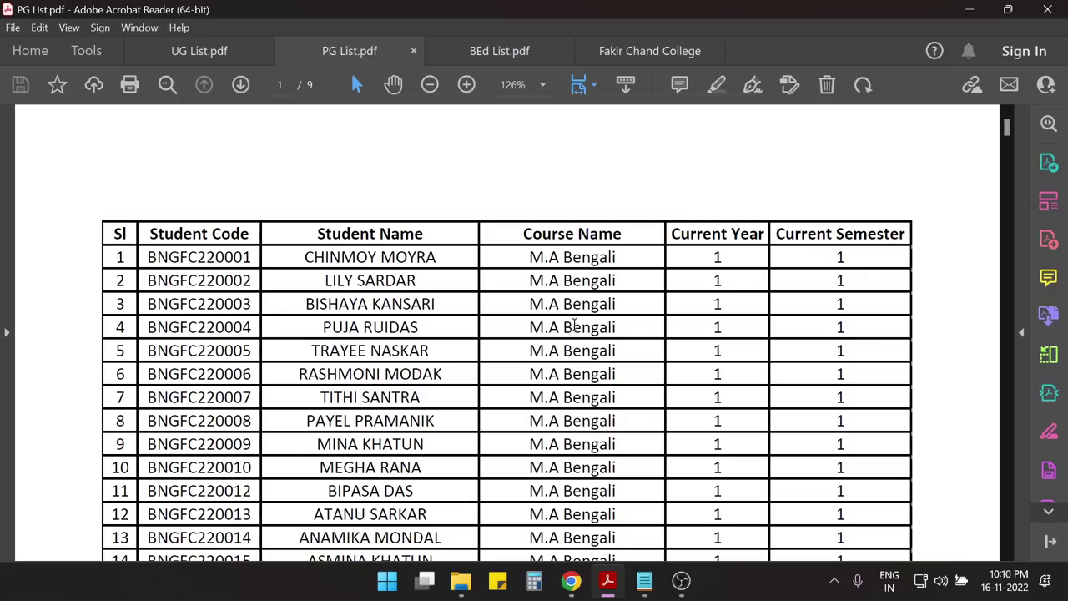
# Look through the PG list and mark sample student codes for first-semester and third-semester M.A Bengali students.
pyautogui.moveTo(828, 252); pyautogui.dragTo(842, 257)
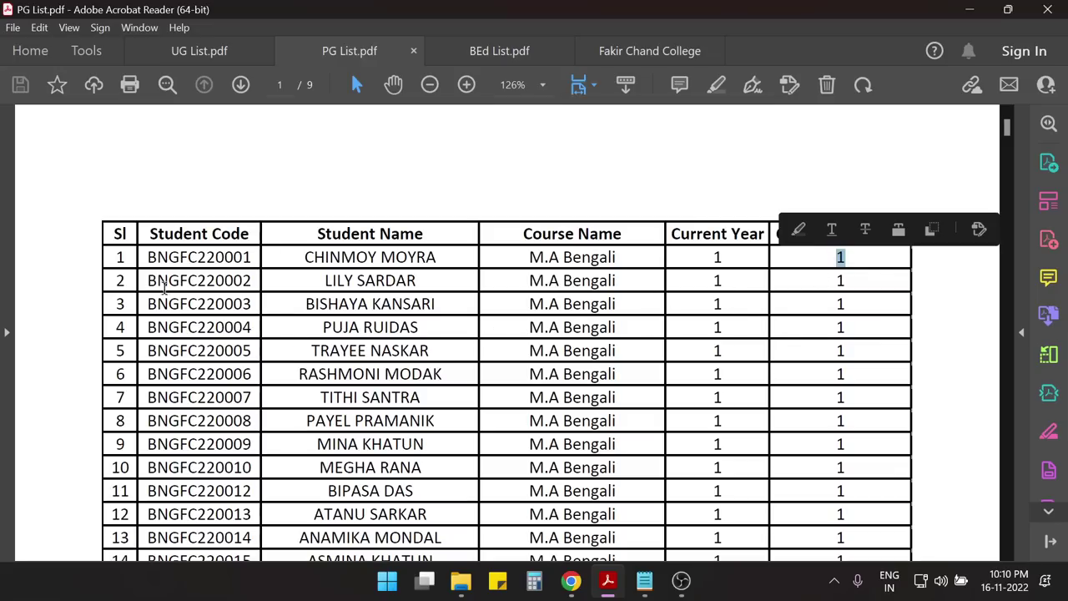
pyautogui.moveTo(139, 258); pyautogui.dragTo(255, 258)
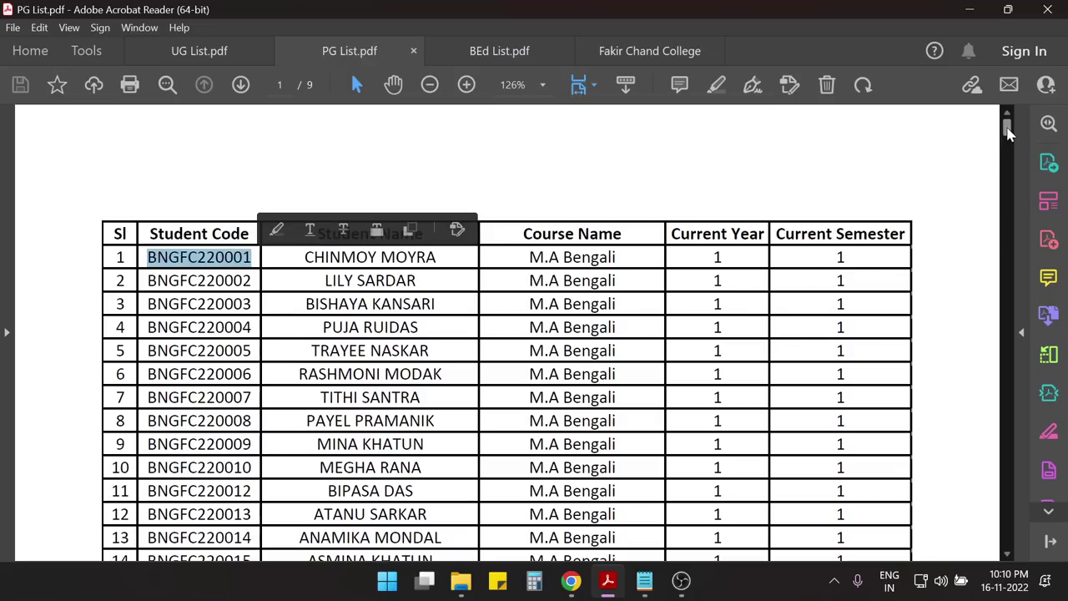
pyautogui.scroll(-20, 918, 242)
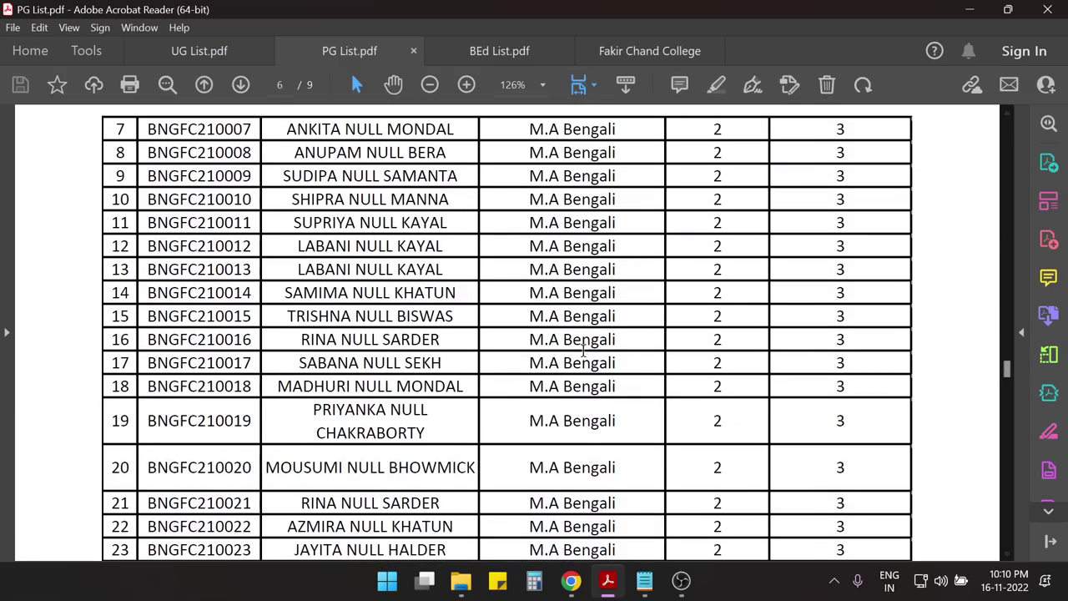
pyautogui.moveTo(150, 269); pyautogui.dragTo(253, 269)
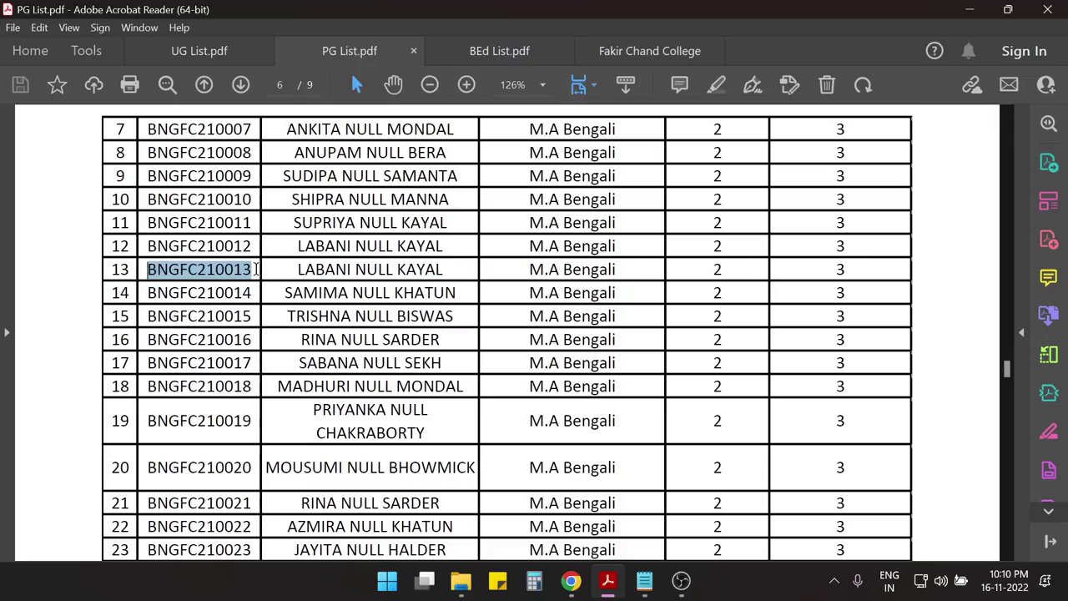
# View the BEd list and mark sample student codes for first-year and second-year students.
pyautogui.click(510, 57)
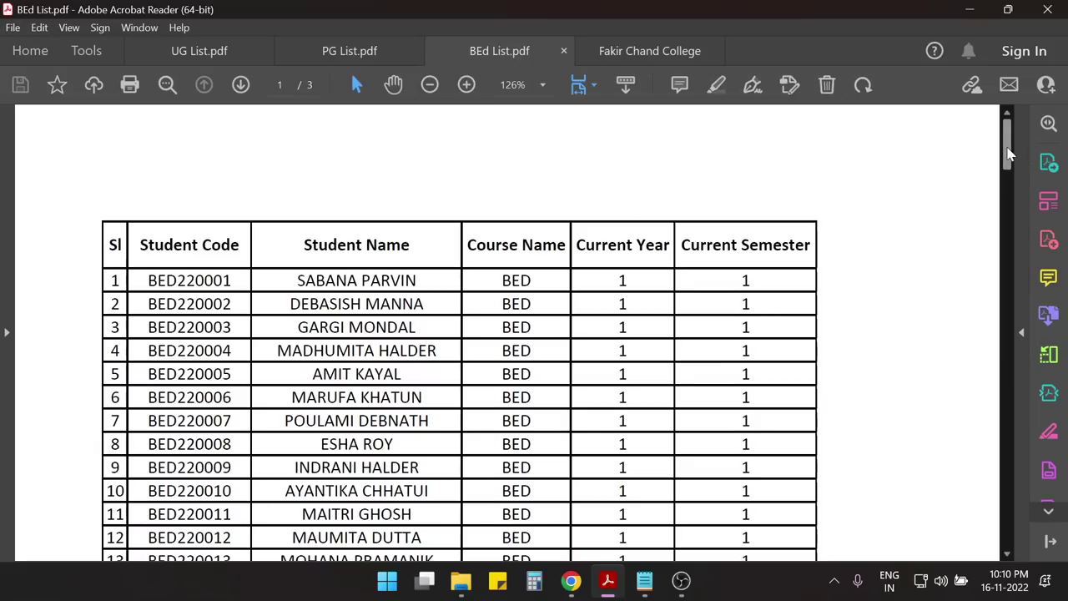
pyautogui.scroll(-5, 694, 309)
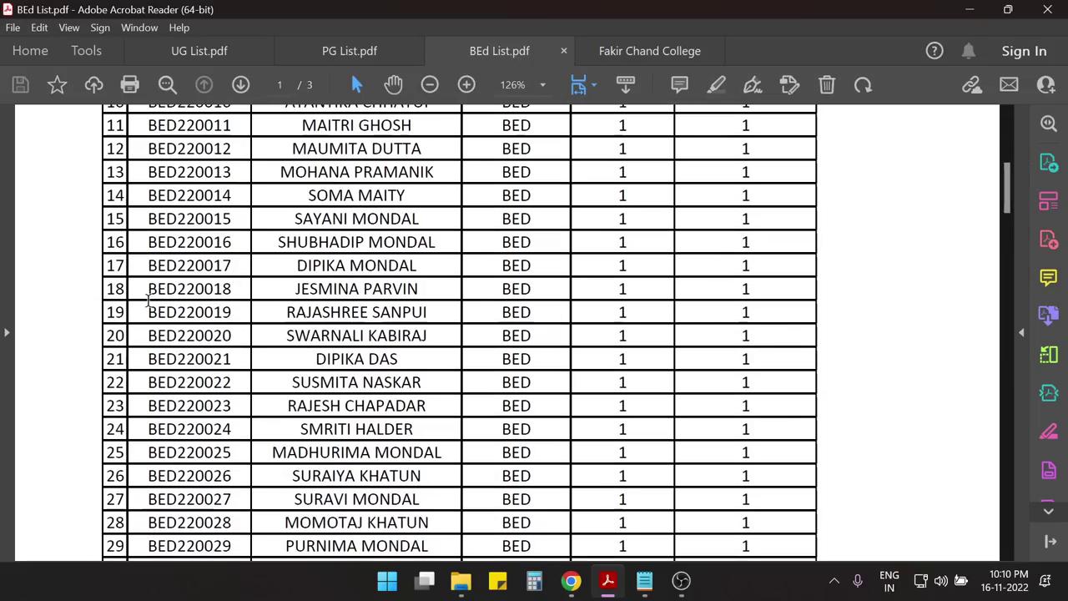
pyautogui.moveTo(148, 290); pyautogui.dragTo(232, 289)
pyautogui.moveTo(998, 189); pyautogui.dragTo(1001, 383)
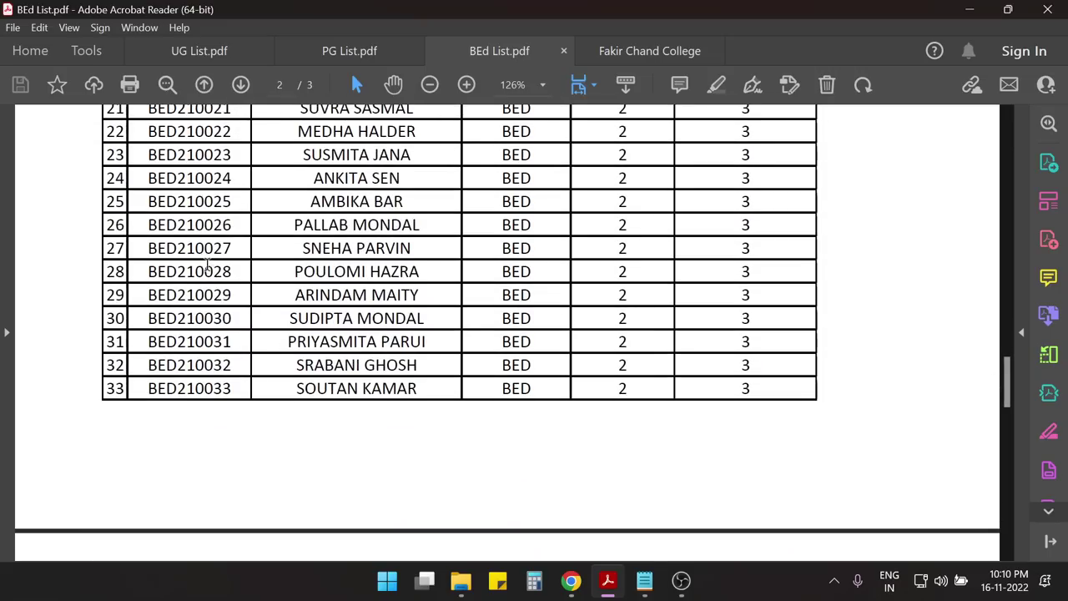
pyautogui.moveTo(146, 273); pyautogui.dragTo(235, 276)
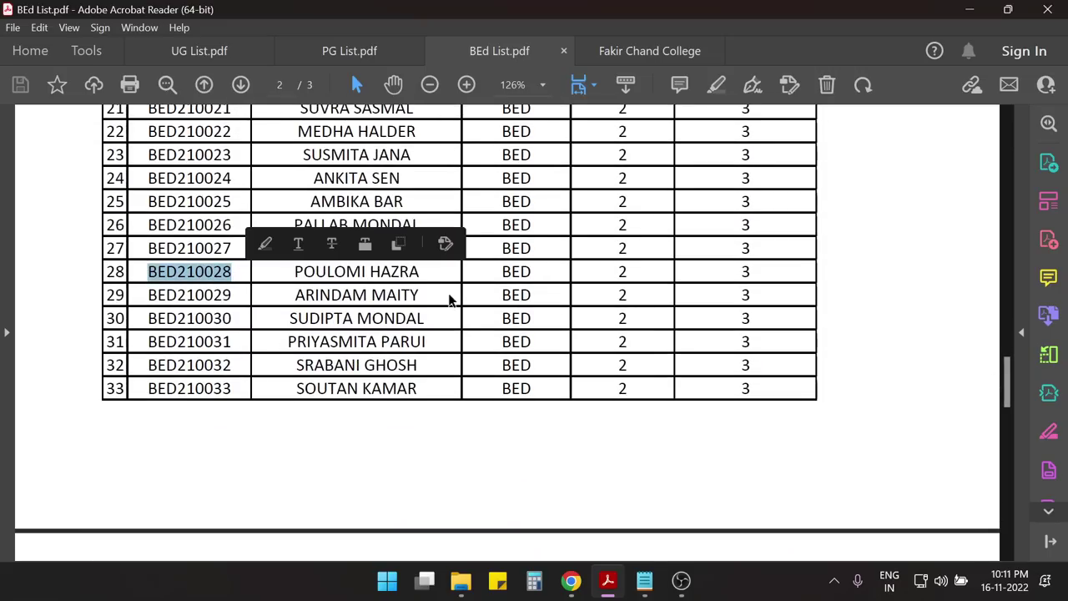
pyautogui.scroll(-3, 586, 312)
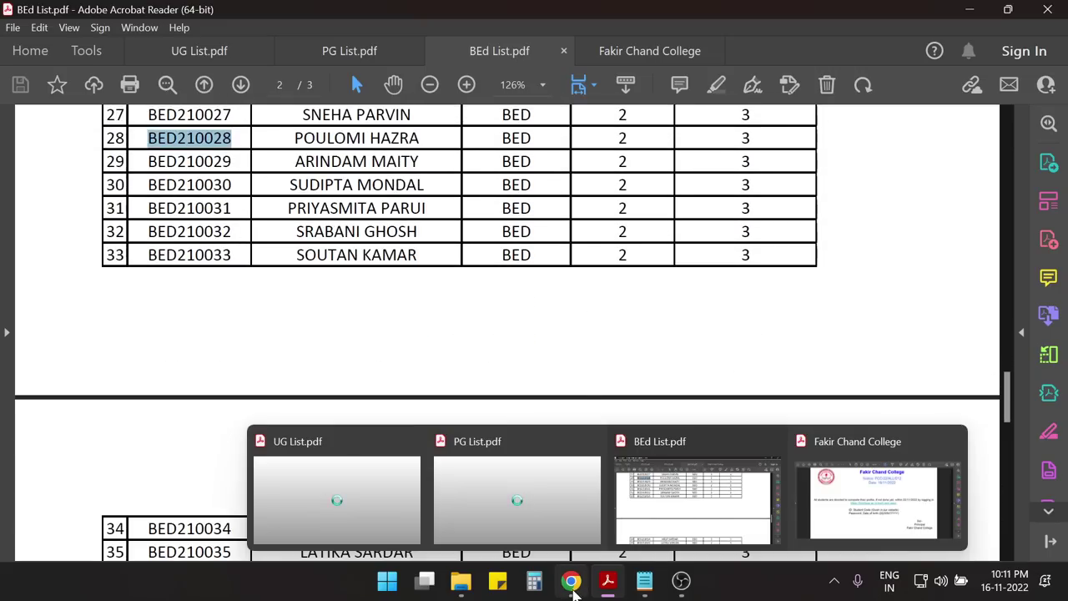
# Open the Fakir Chand College notice in Acrobat Reader and select its login ID and password format lines.
pyautogui.click(571, 579)
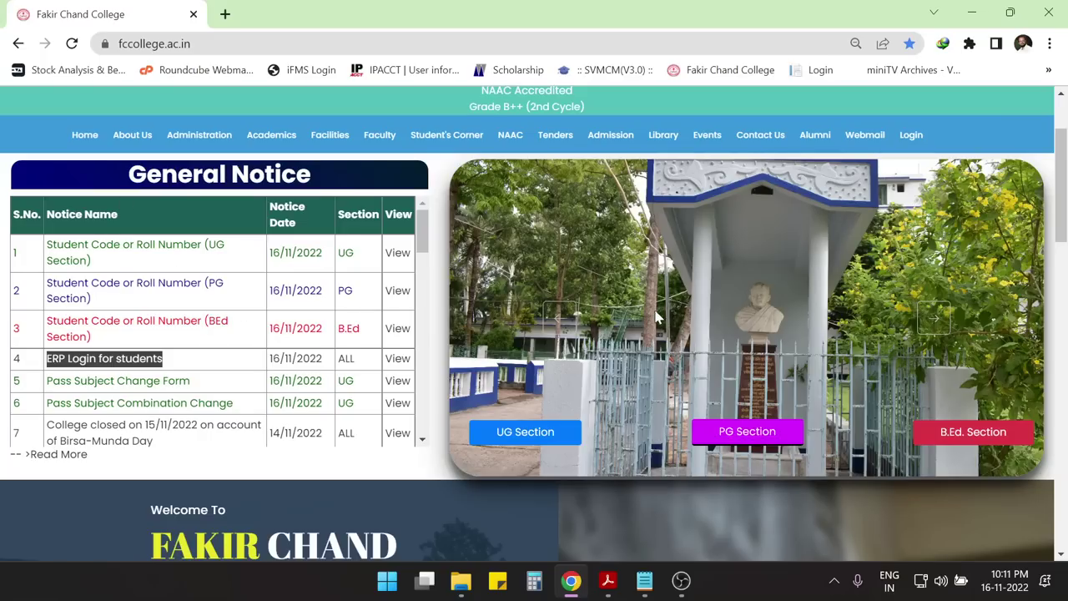
pyautogui.moveTo(607, 580)
pyautogui.click(800, 492)
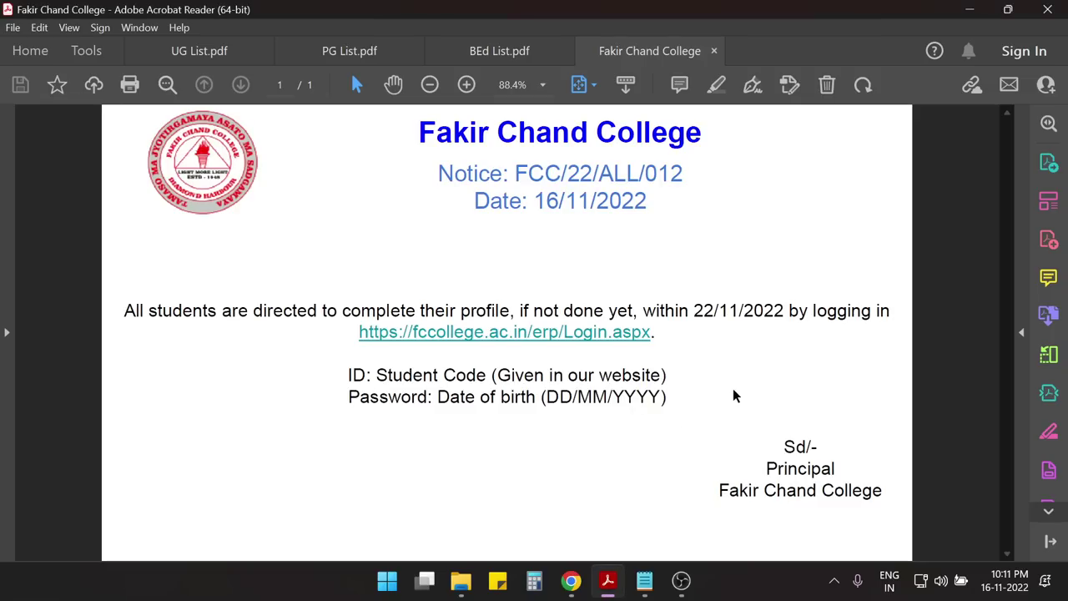
pyautogui.moveTo(347, 374); pyautogui.dragTo(668, 386)
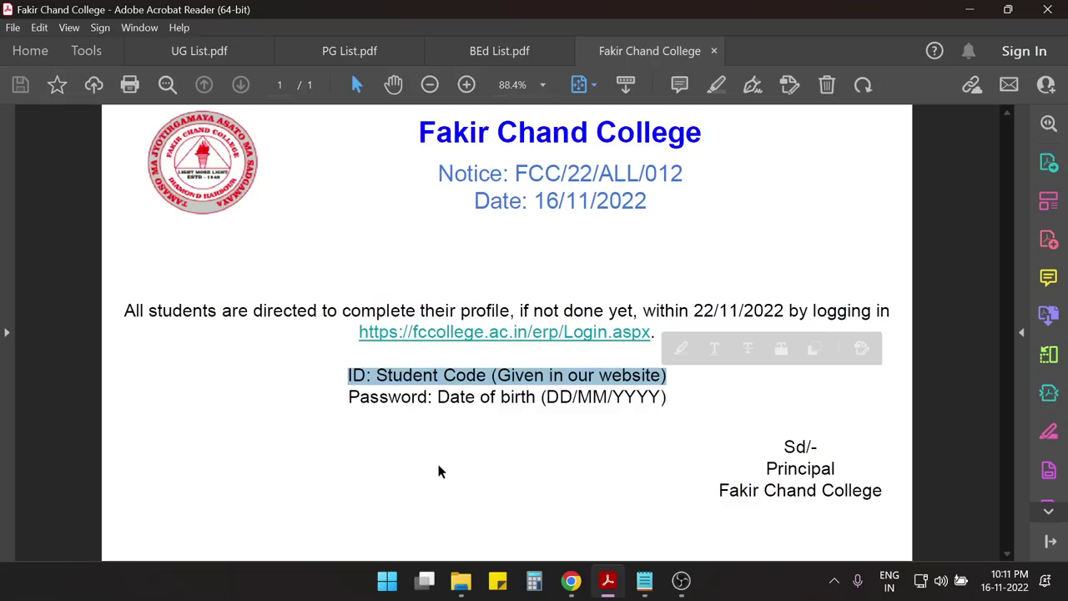
pyautogui.moveTo(347, 397); pyautogui.dragTo(684, 400)
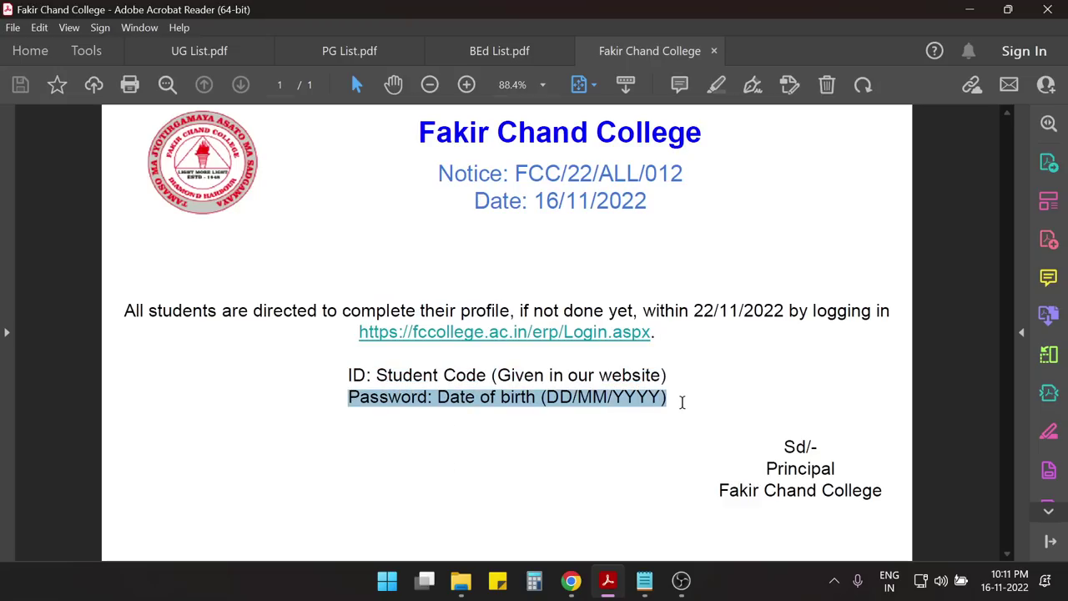
pyautogui.click(567, 464)
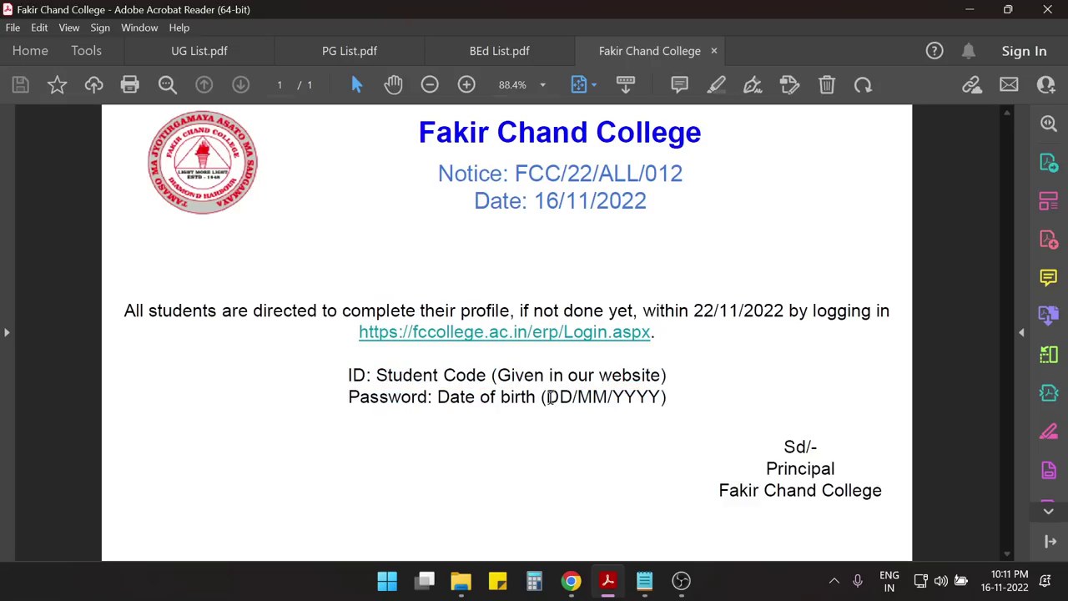
pyautogui.moveTo(548, 397); pyautogui.dragTo(665, 399)
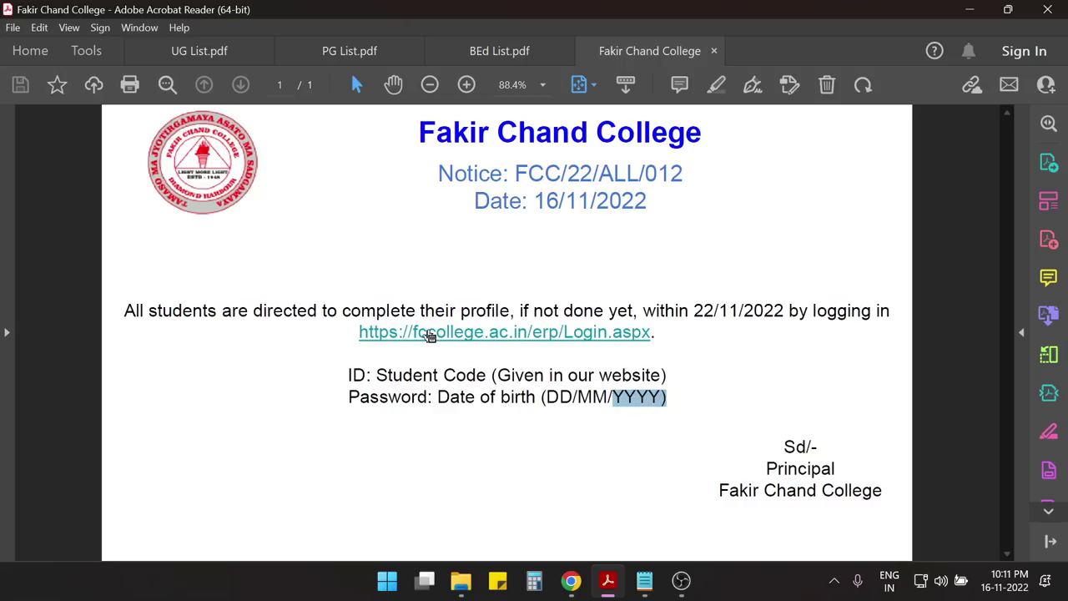
# Open the ERP login page in Chrome through the notice's link, and again through the college website's Login link.
pyautogui.click(551, 339)
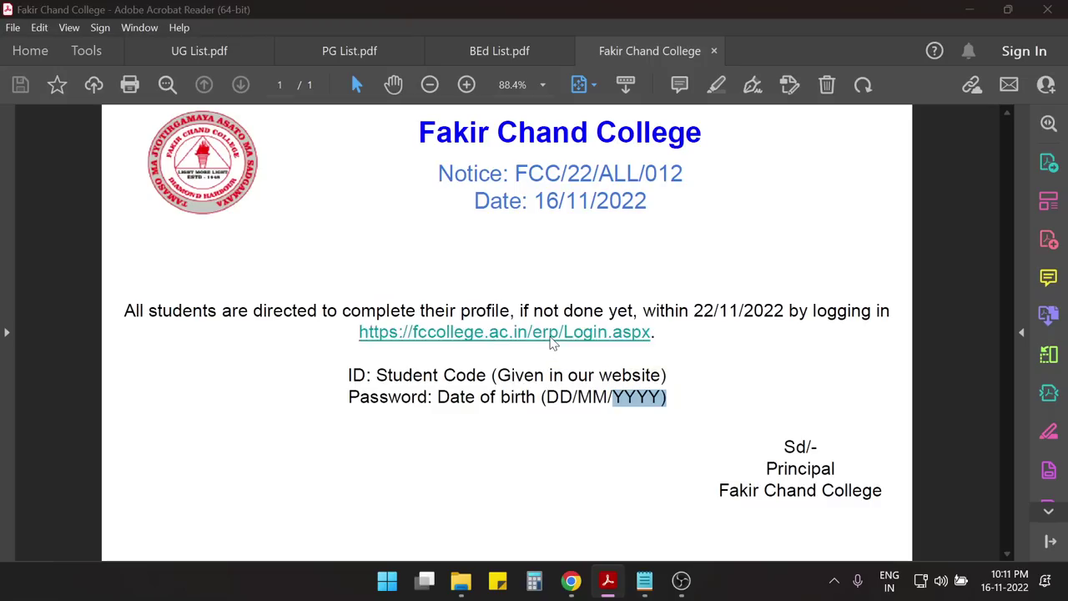
pyautogui.click(547, 346)
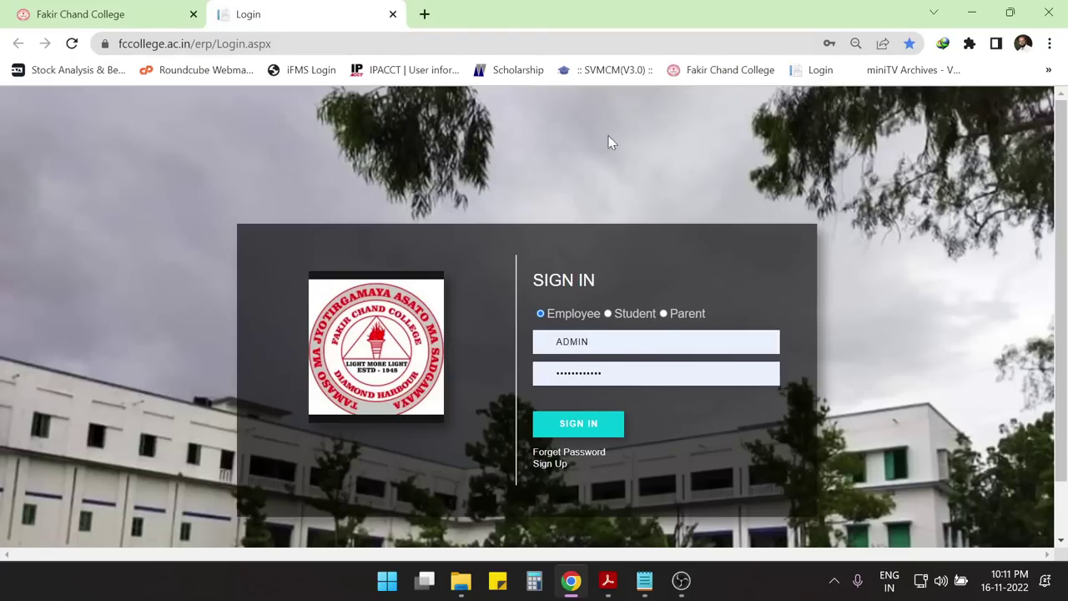
pyautogui.click(393, 14)
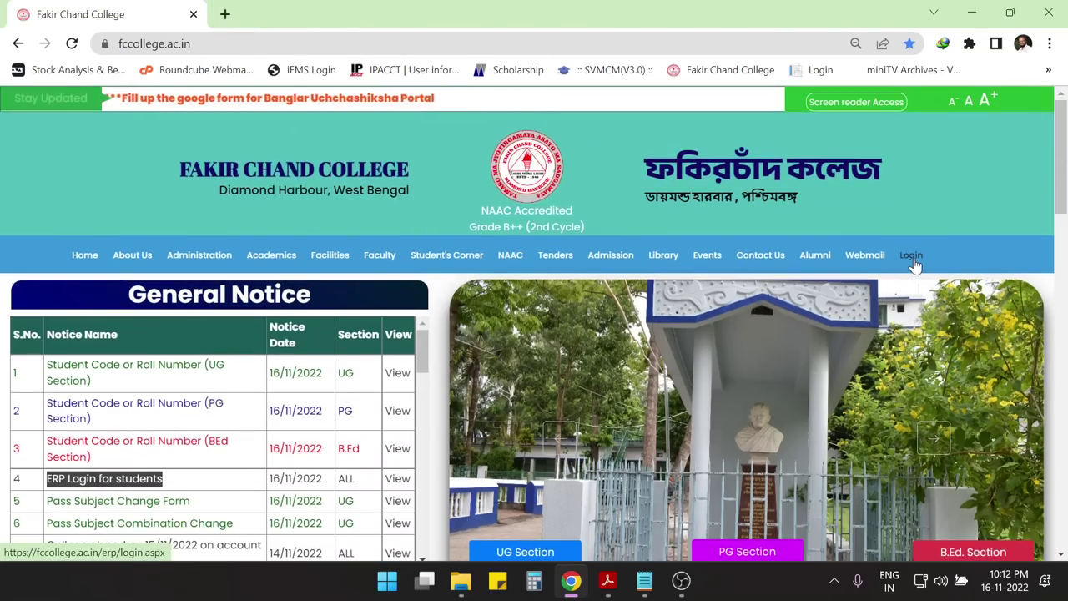
pyautogui.click(913, 261)
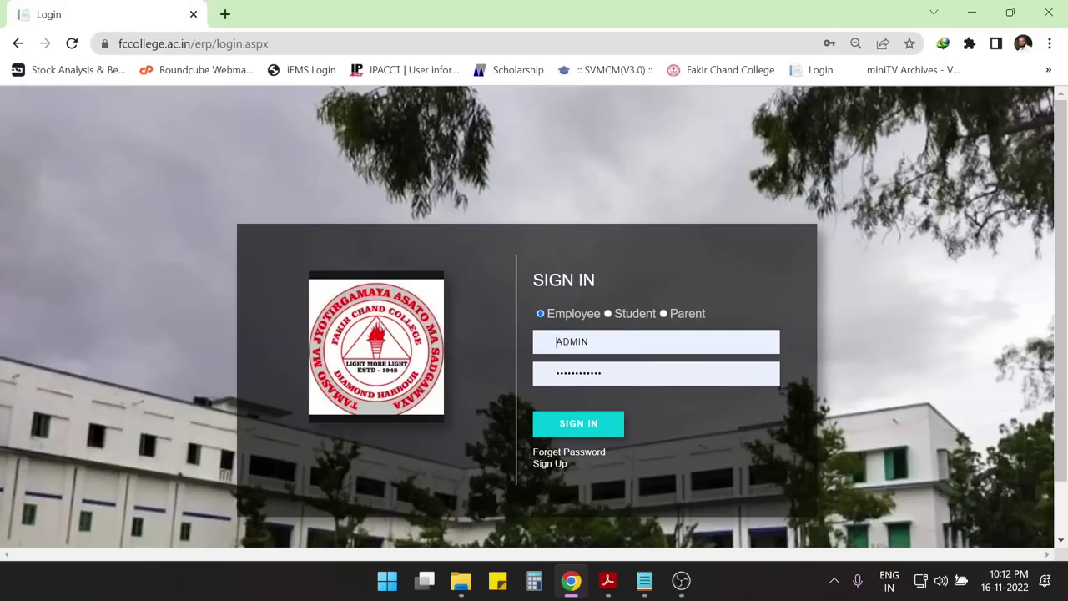
# Return to the notice in Acrobat Reader and mark the profile completion deadline and the login ID line.
pyautogui.moveTo(609, 577)
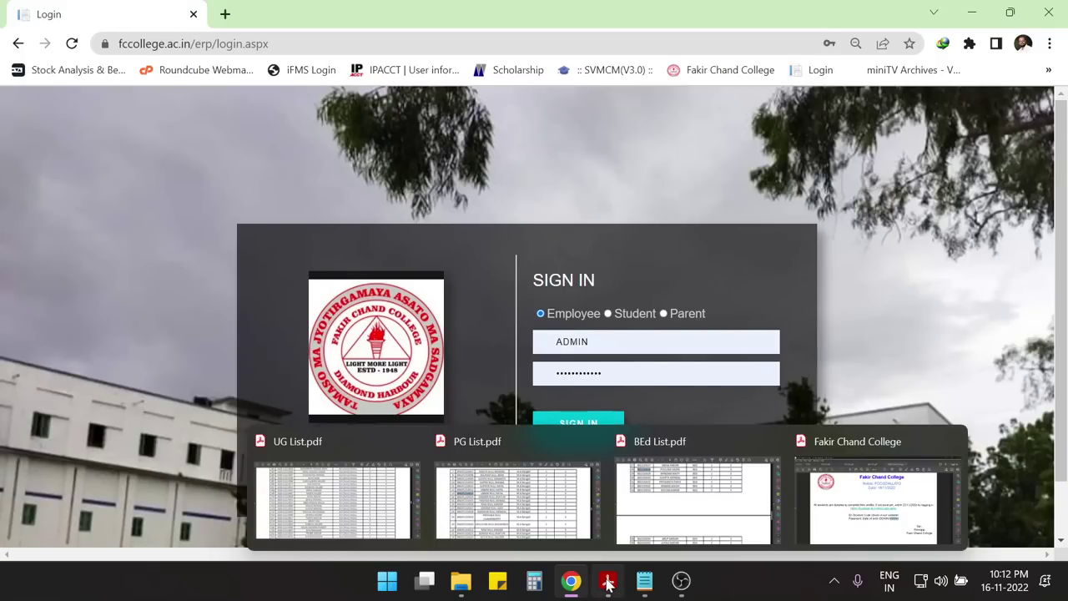
pyautogui.click(820, 519)
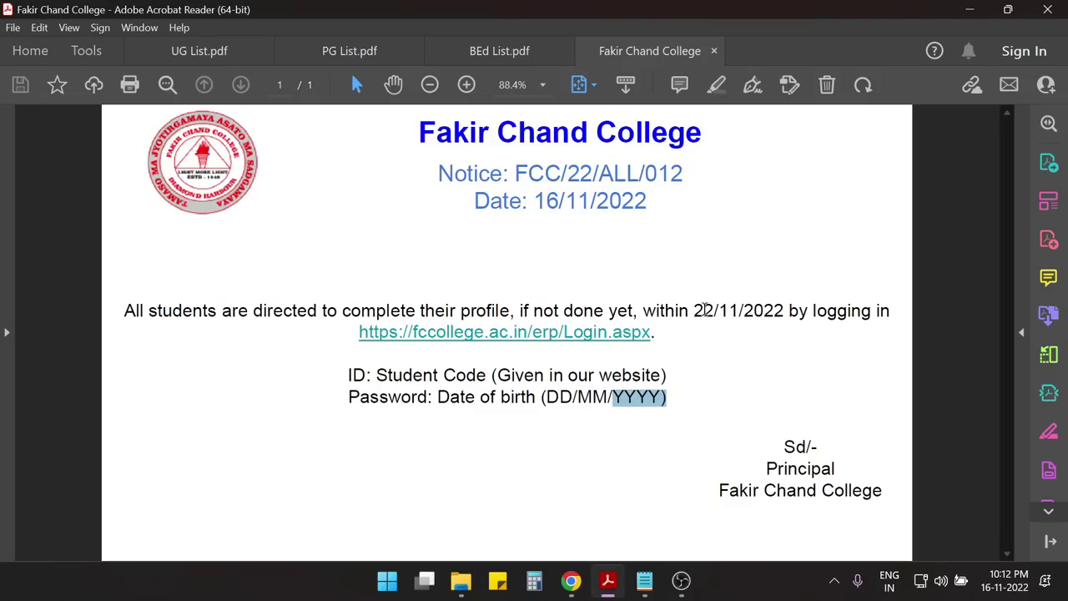
pyautogui.moveTo(695, 311); pyautogui.dragTo(784, 313)
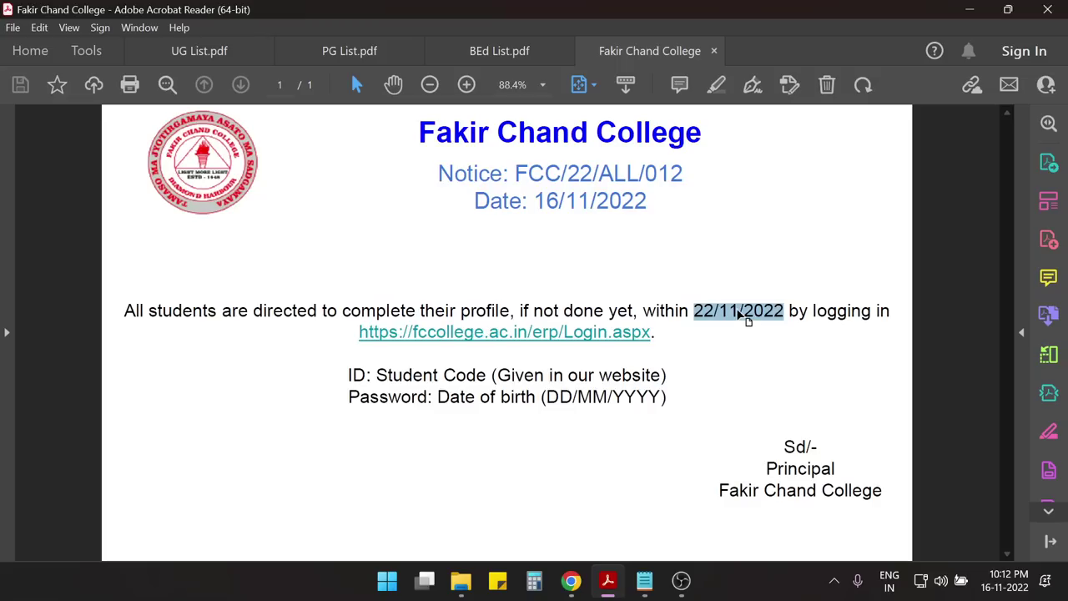
pyautogui.moveTo(348, 377); pyautogui.dragTo(666, 377)
pyautogui.click(609, 401)
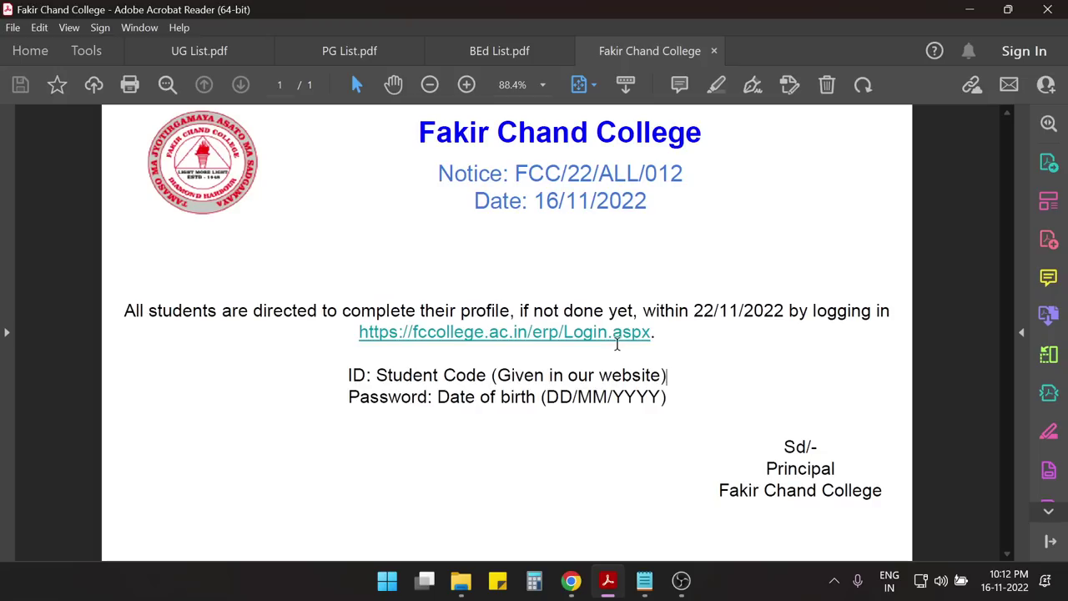
# Switch to the ERP login page in Chrome, choose the Student login type and enter the student code.
pyautogui.click(572, 590)
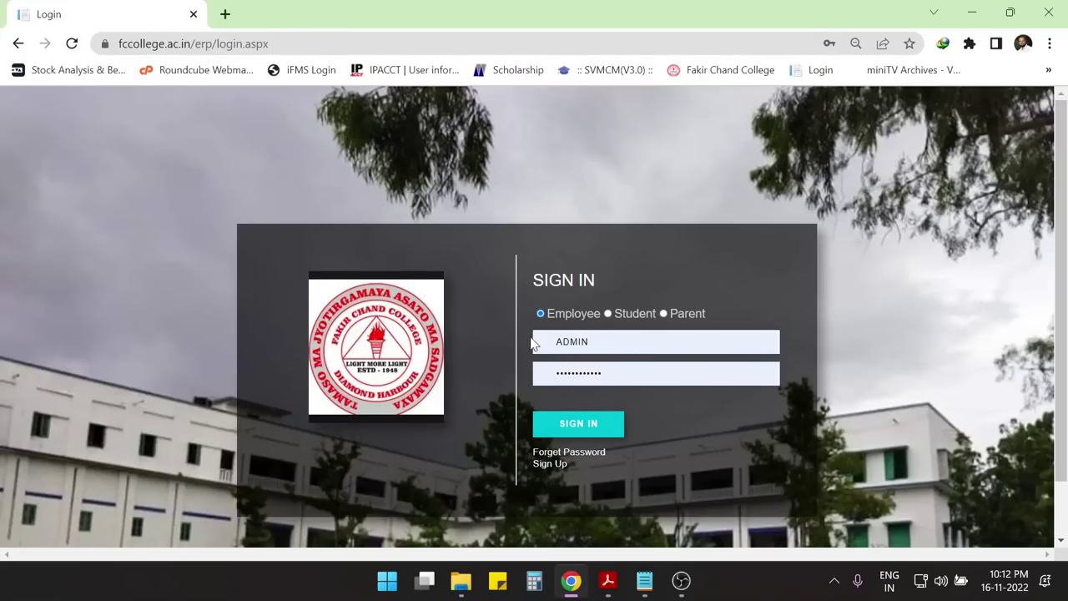
pyautogui.click(608, 314)
pyautogui.moveTo(594, 342); pyautogui.dragTo(524, 342)
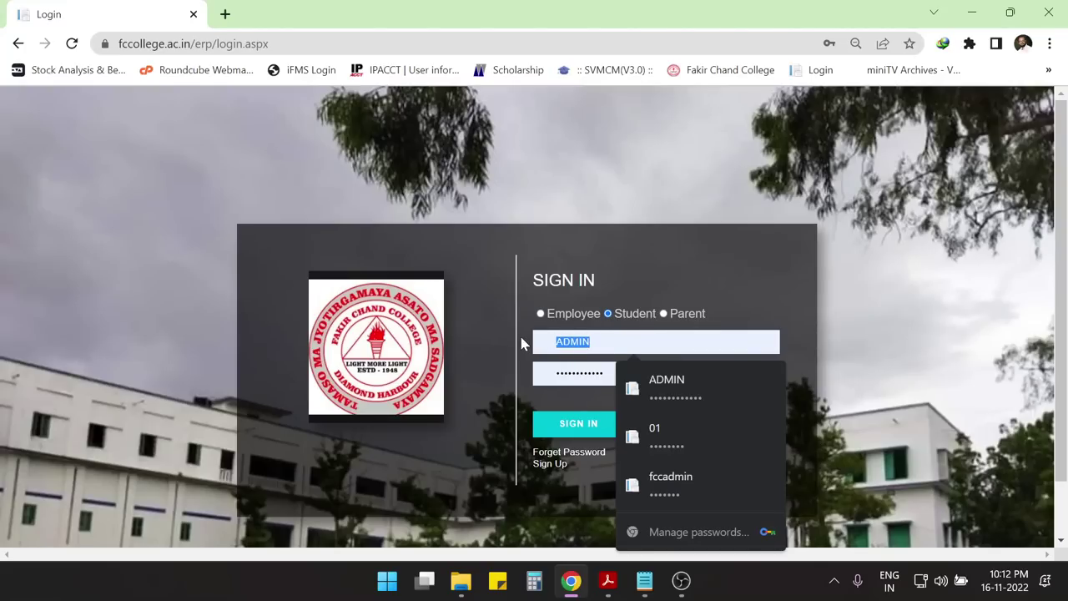
pyautogui.hotkey('ctrl', 'v')
pyautogui.press('Tab')
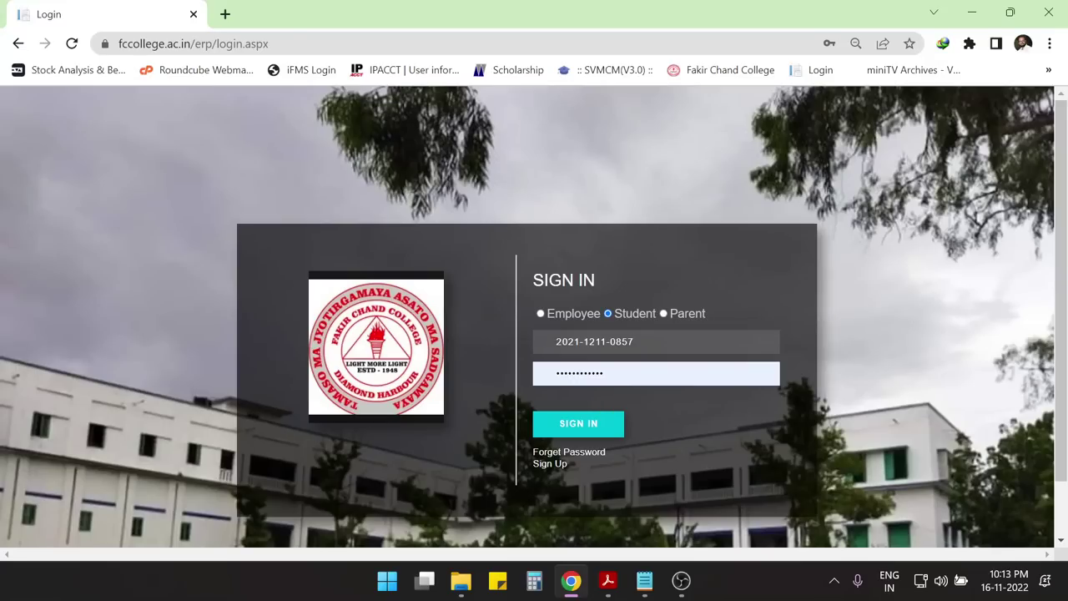
# Replace the prefilled password with the student's account password, sign in, and dismiss the offer to save it.
pyautogui.doubleClick(579, 373)
pyautogui.press('BackSpace')
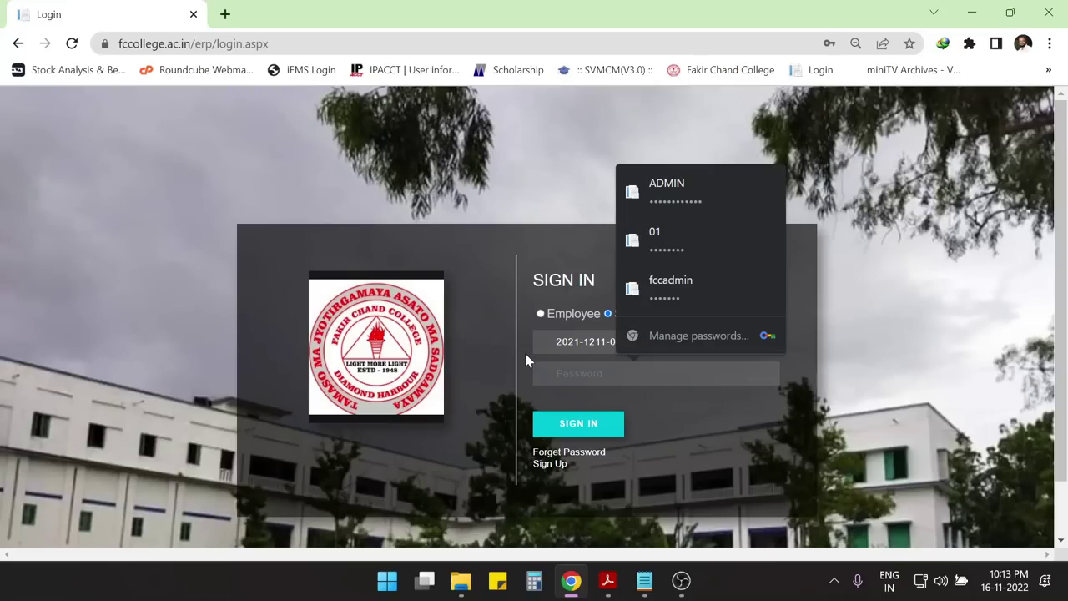
pyautogui.write('••')
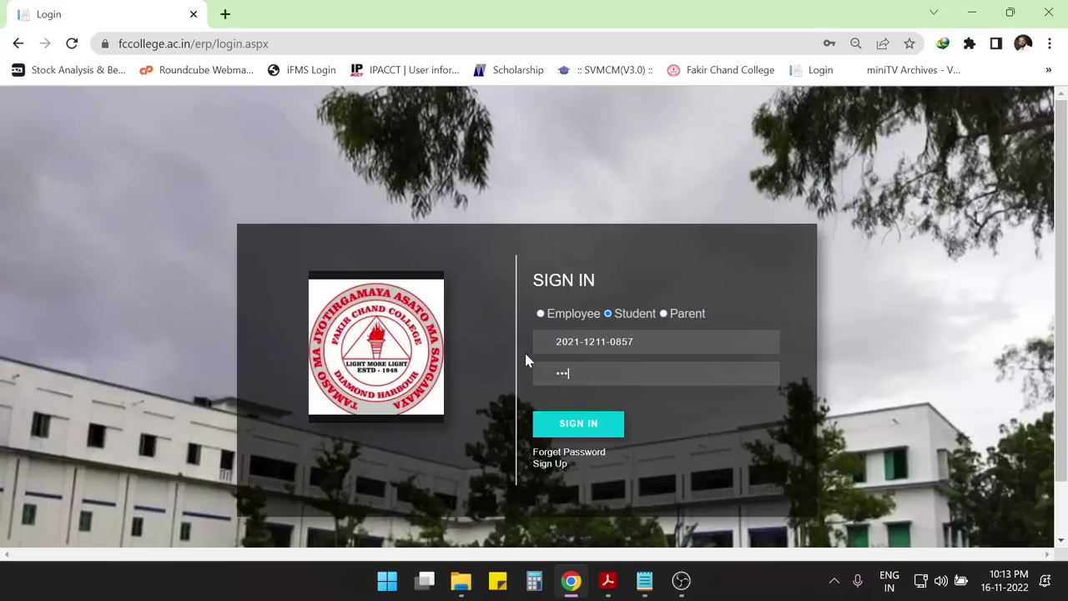
pyautogui.write('••••••••')
pyautogui.click(587, 426)
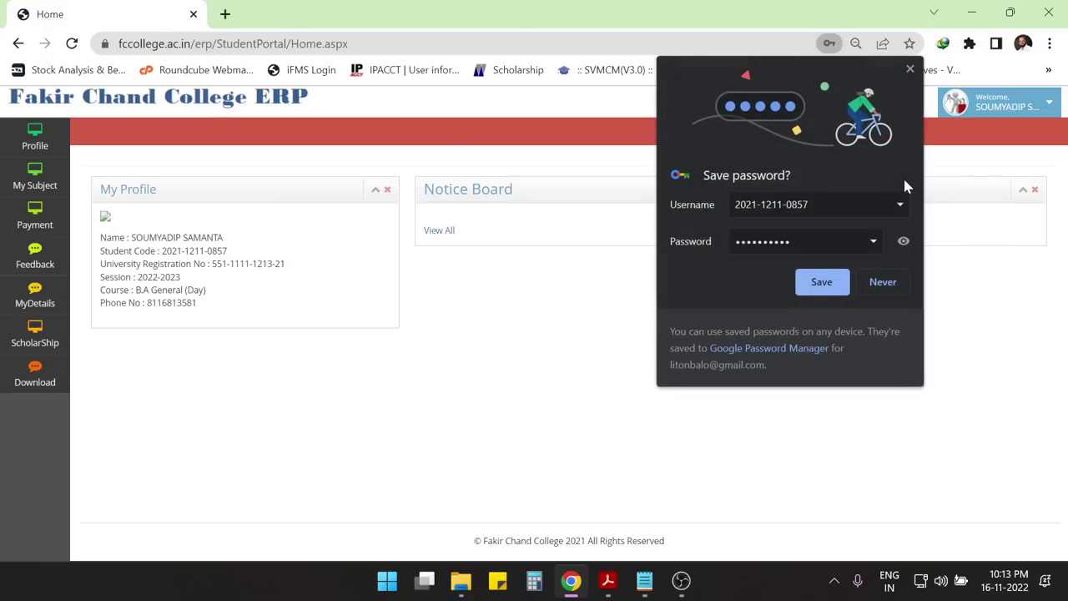
pyautogui.click(908, 70)
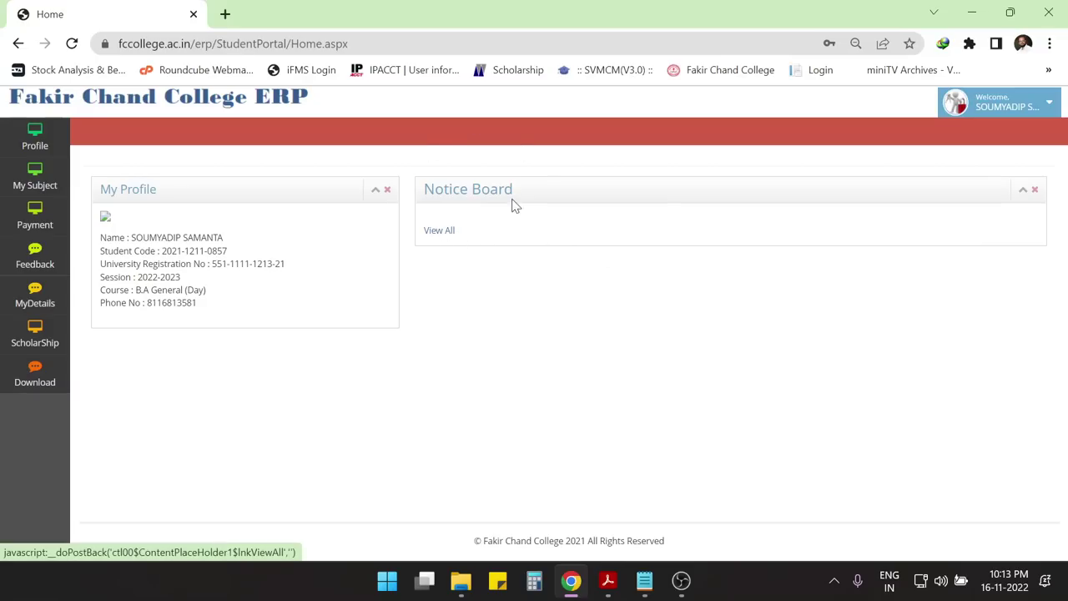
# Load all notices on the Notice Board and open the Pay Bill page of the student portal.
pyautogui.click(439, 233)
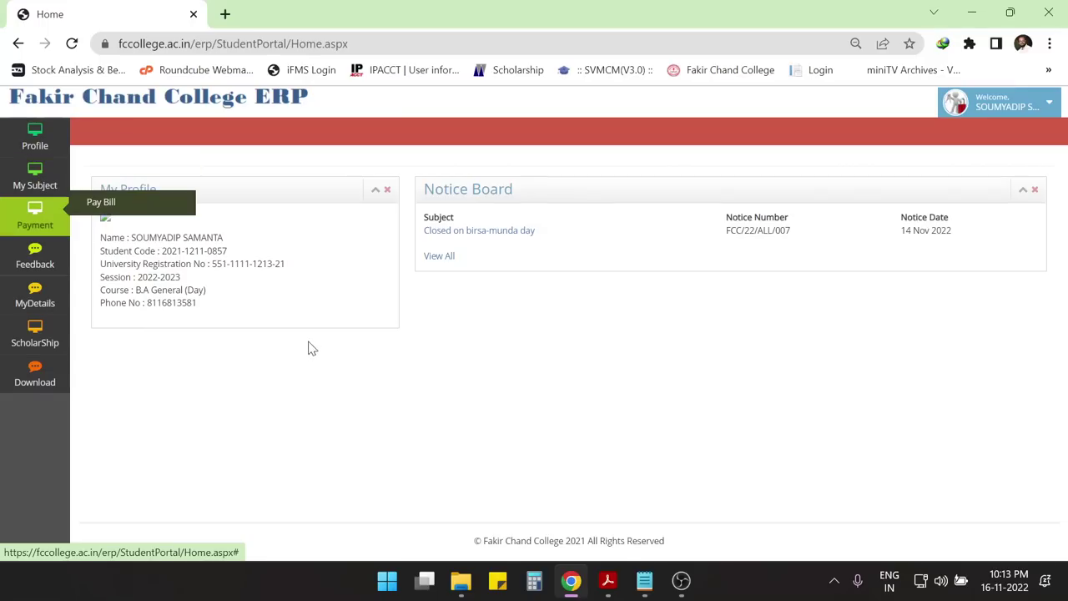
pyautogui.moveTo(63, 218)
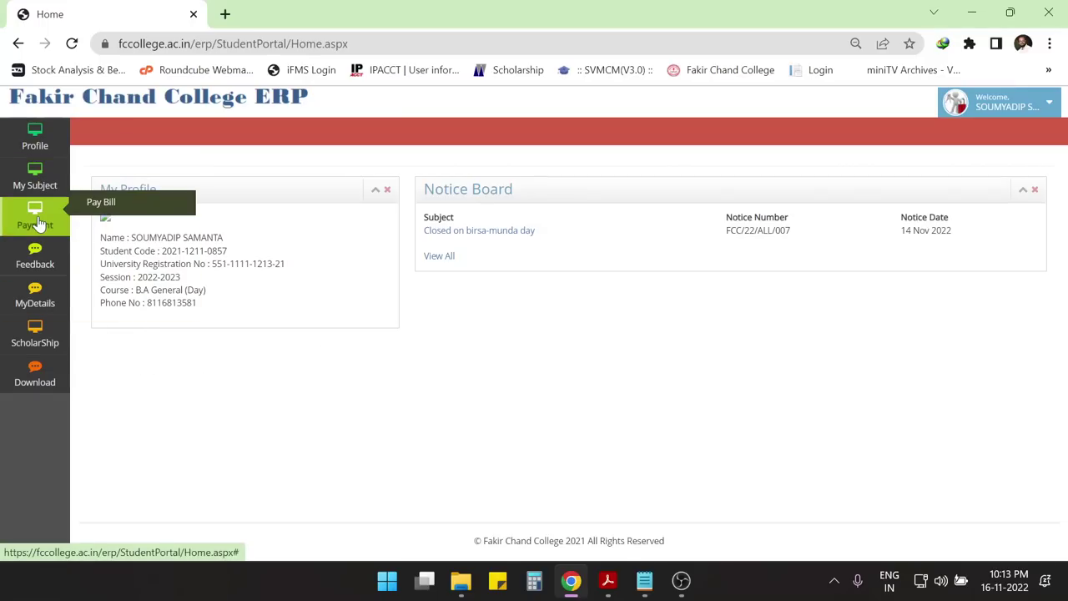
pyautogui.click(105, 210)
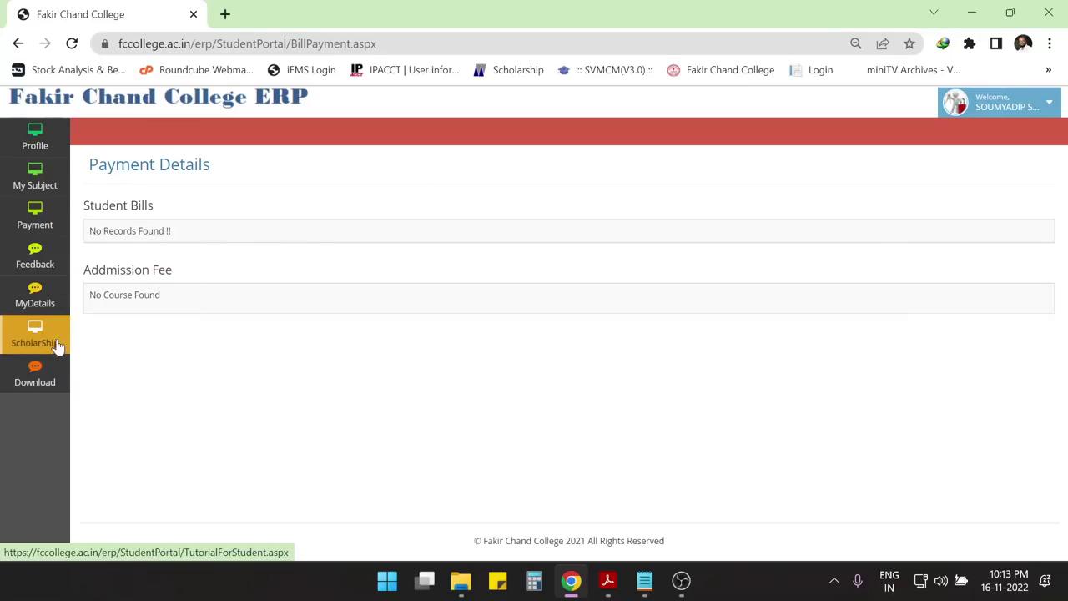
pyautogui.moveTo(31, 380)
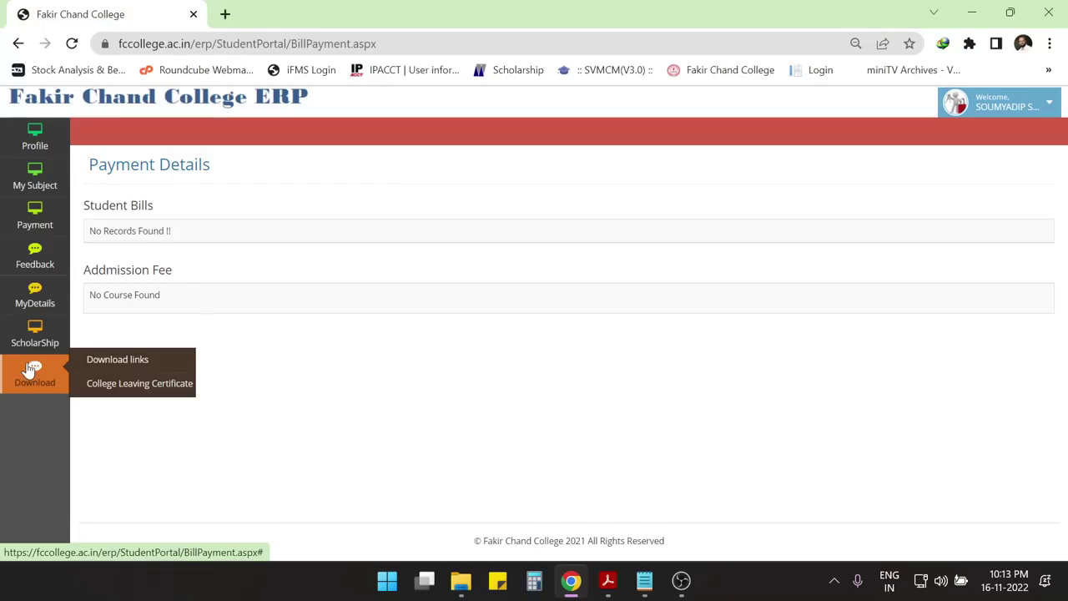
pyautogui.moveTo(34, 173)
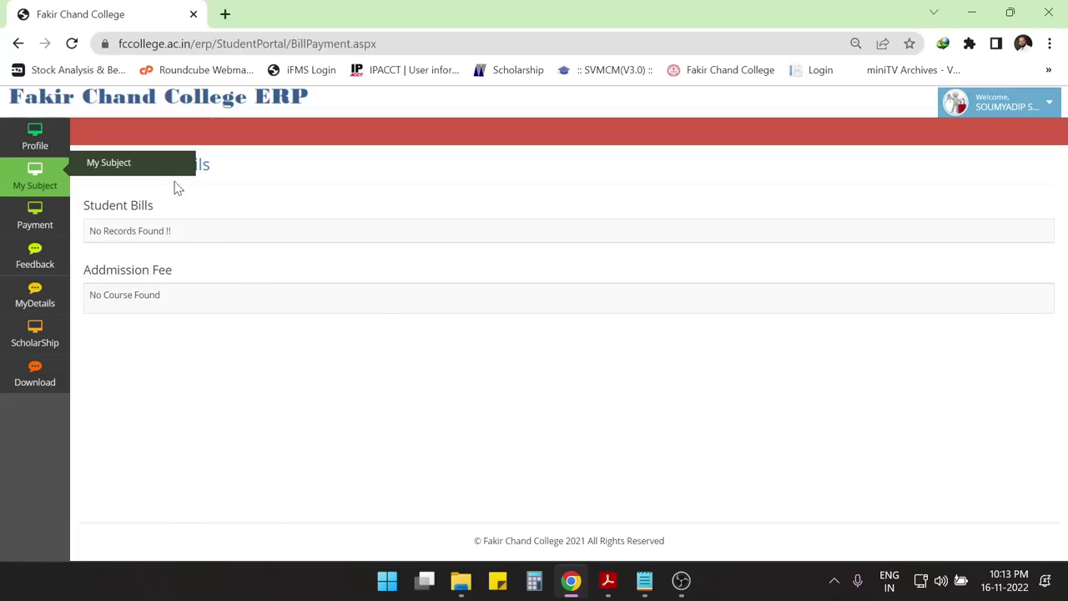
# Look over the options offered under My Subject, Feedback, Download and Payment, and open the account's Change Password page.
pyautogui.click(125, 170)
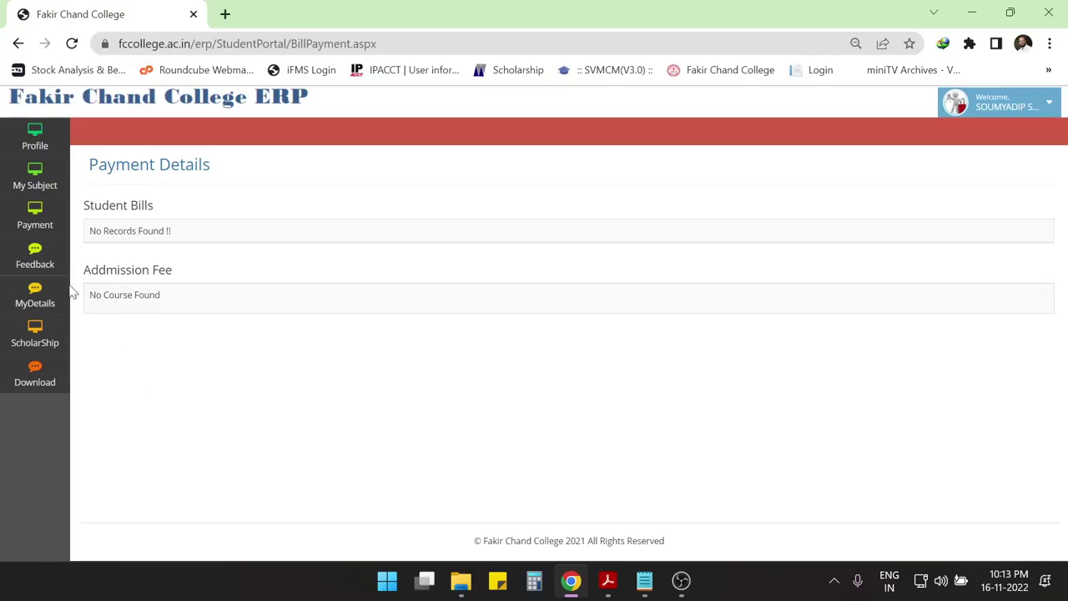
pyautogui.moveTo(36, 259)
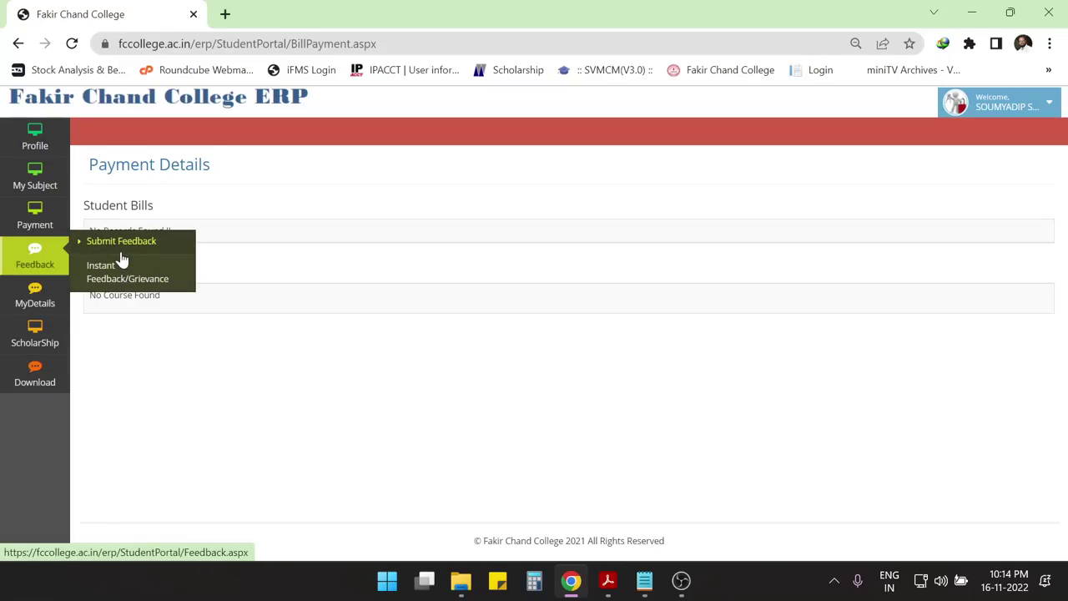
pyautogui.moveTo(30, 391)
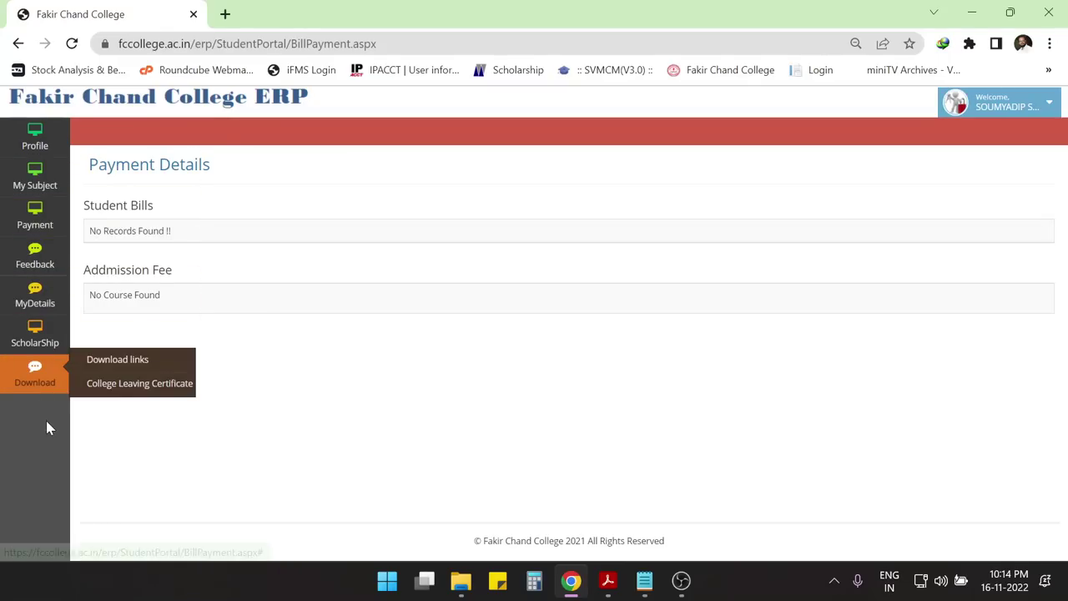
pyautogui.moveTo(25, 224)
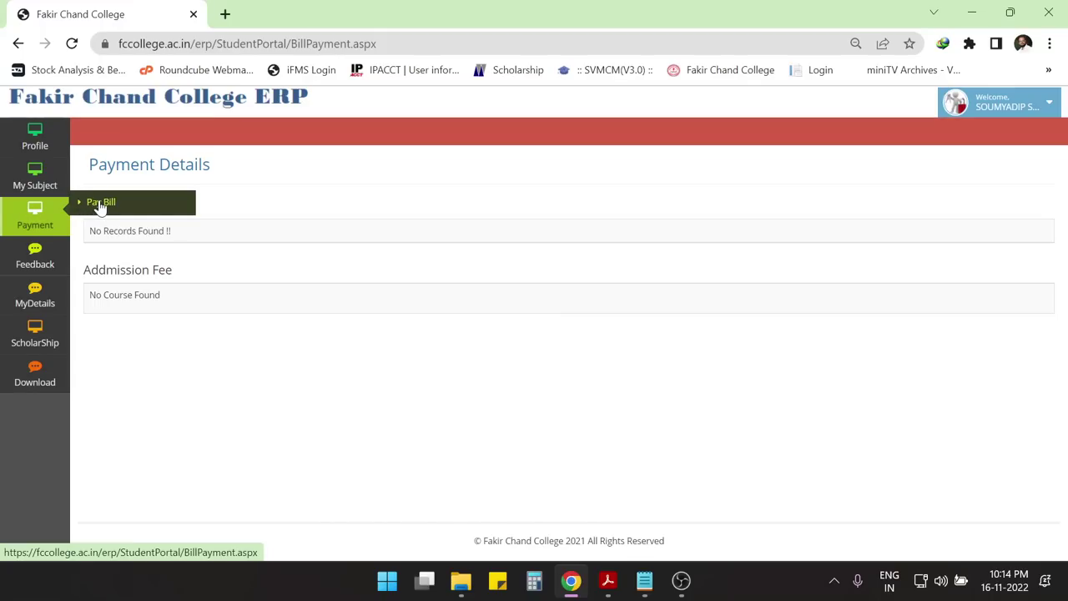
pyautogui.moveTo(35, 134)
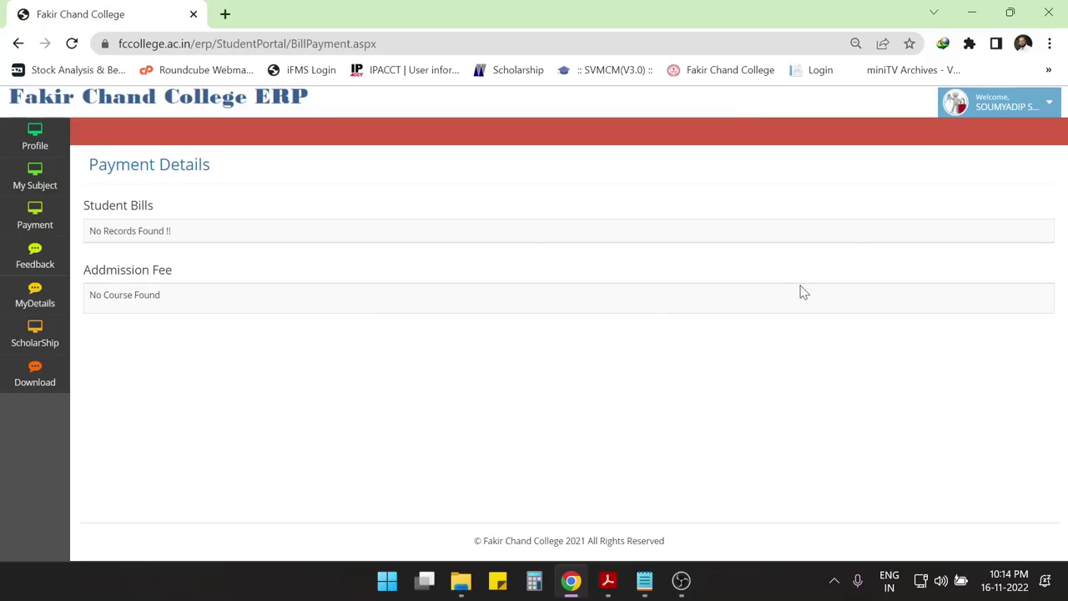
pyautogui.click(1045, 107)
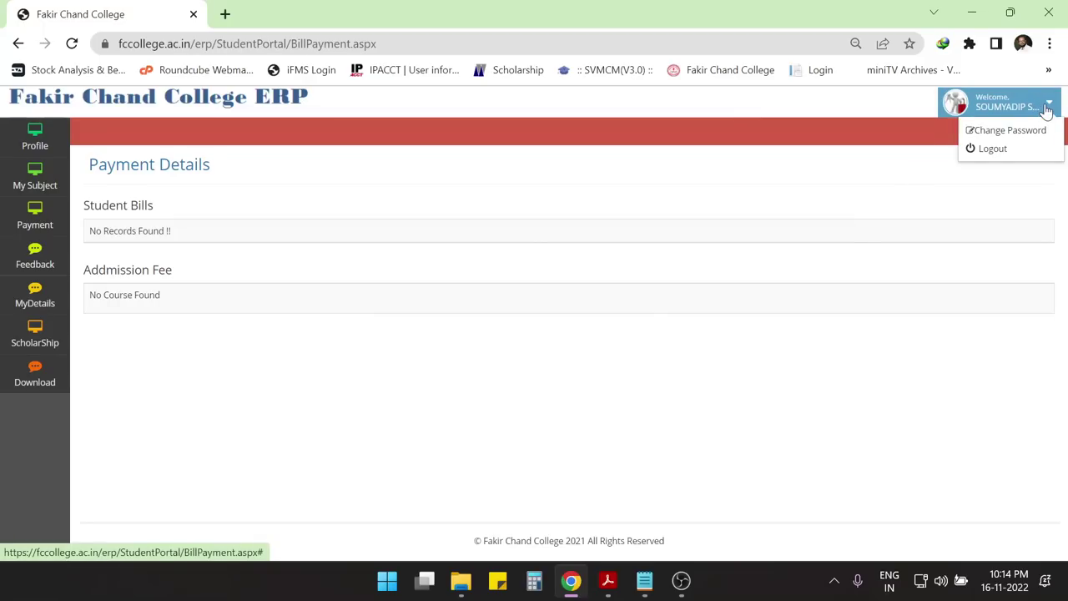
pyautogui.click(1015, 137)
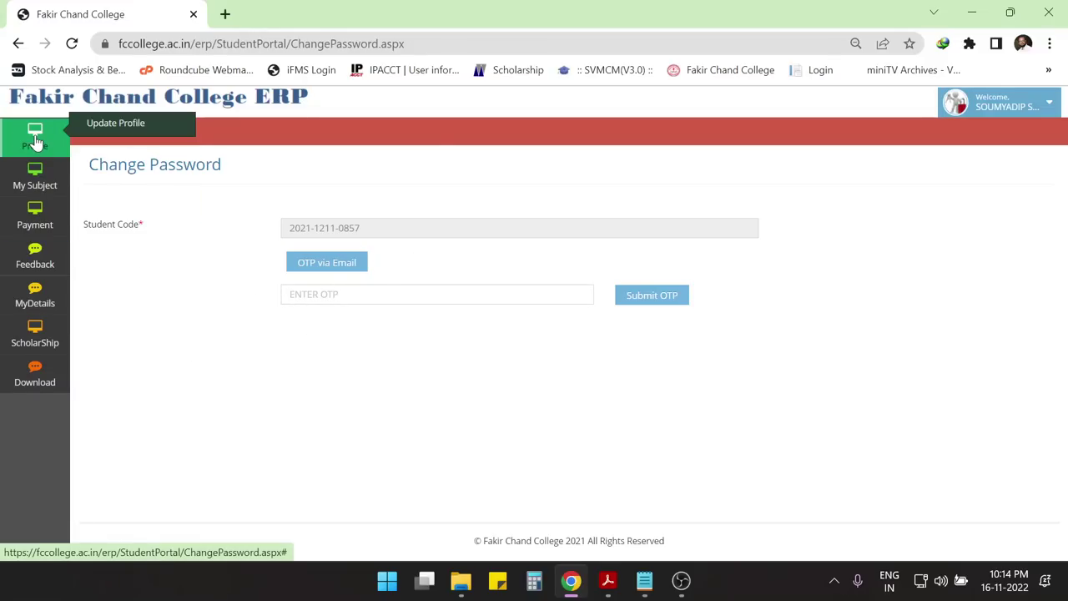
# Open the Update Profile form and review its sections from Basic Details to Permanent Address Details.
pyautogui.click(119, 127)
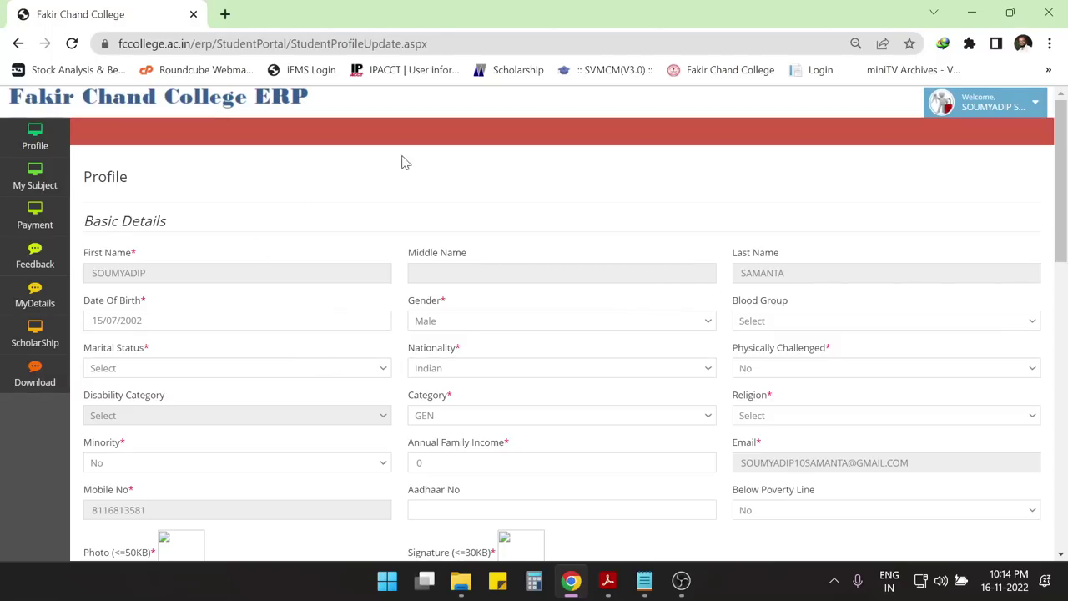
pyautogui.scroll(-3, 553, 400)
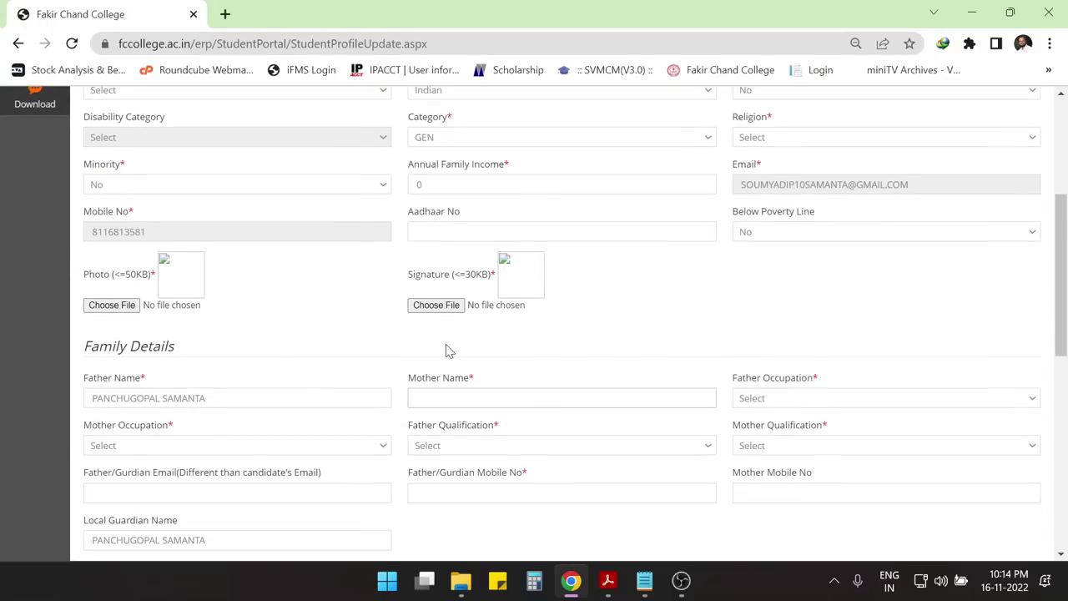
pyautogui.scroll(3, 420, 261)
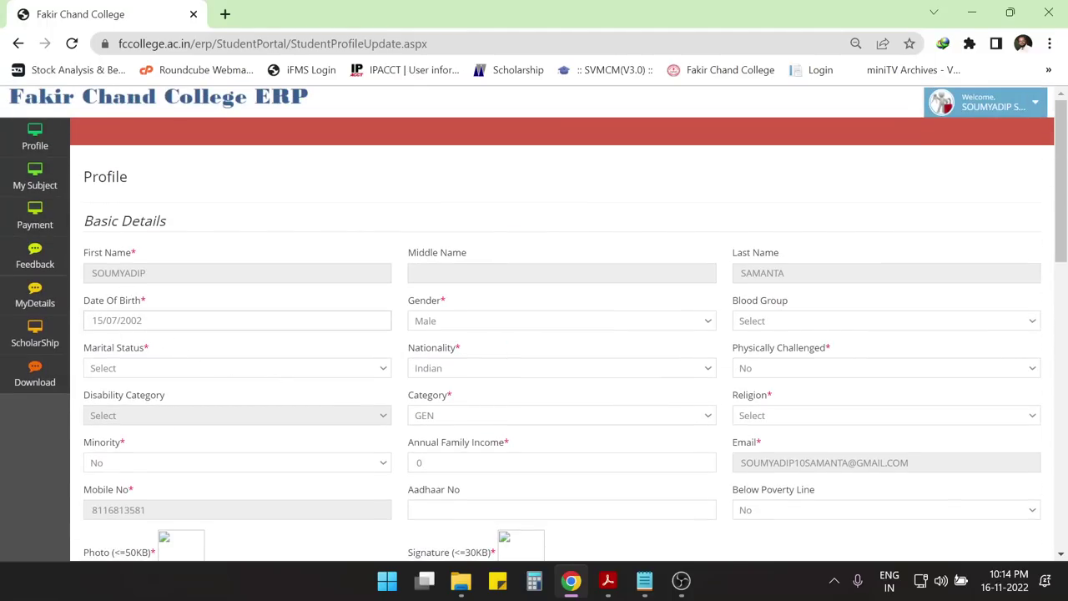
pyautogui.scroll(-7, 692, 400)
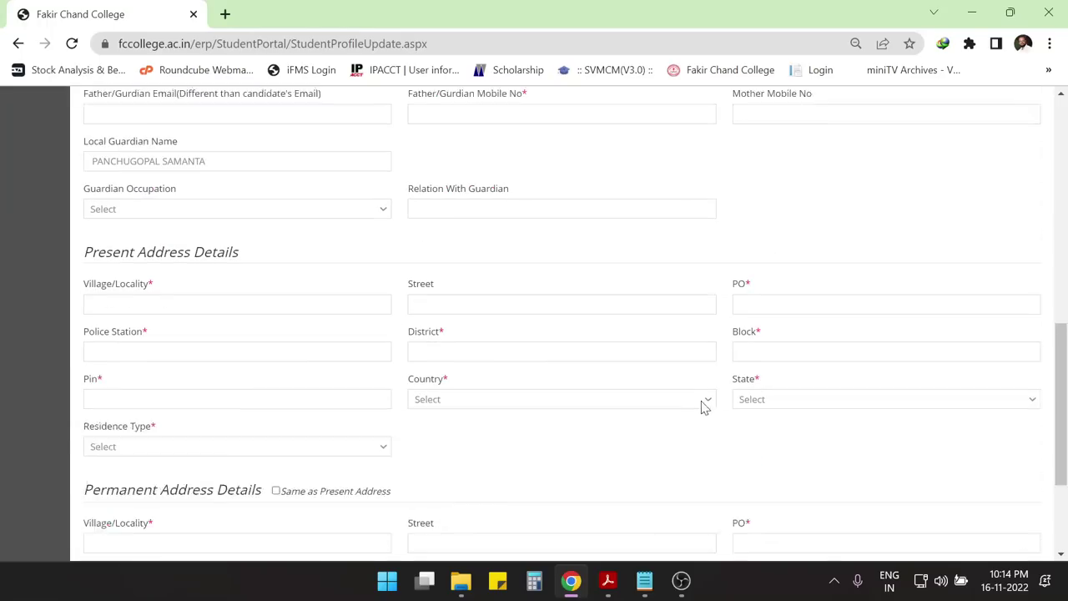
pyautogui.scroll(-2, 705, 407)
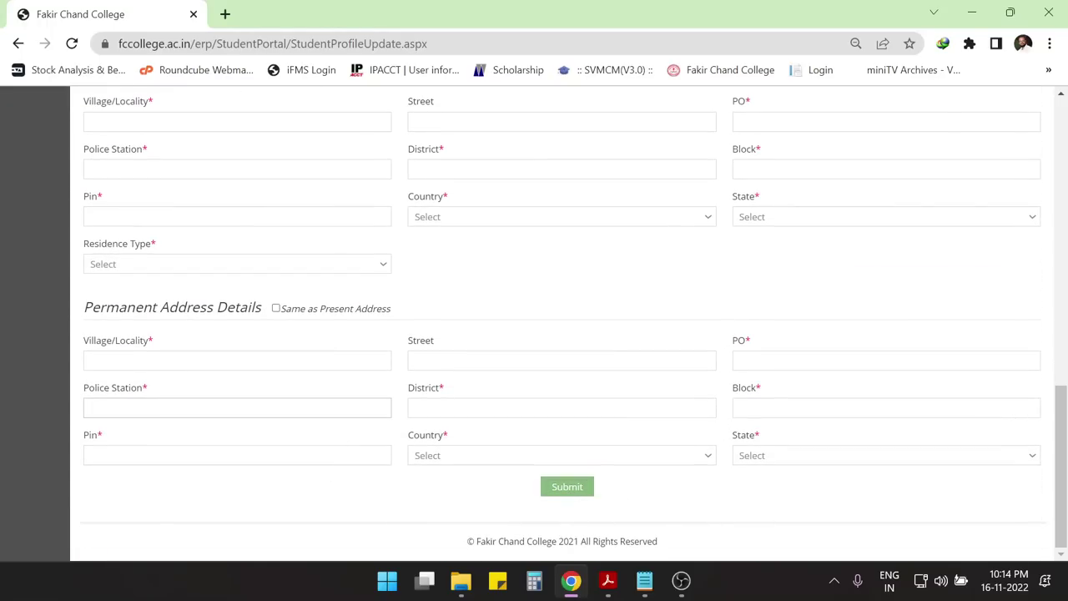
pyautogui.scroll(10, 339, 431)
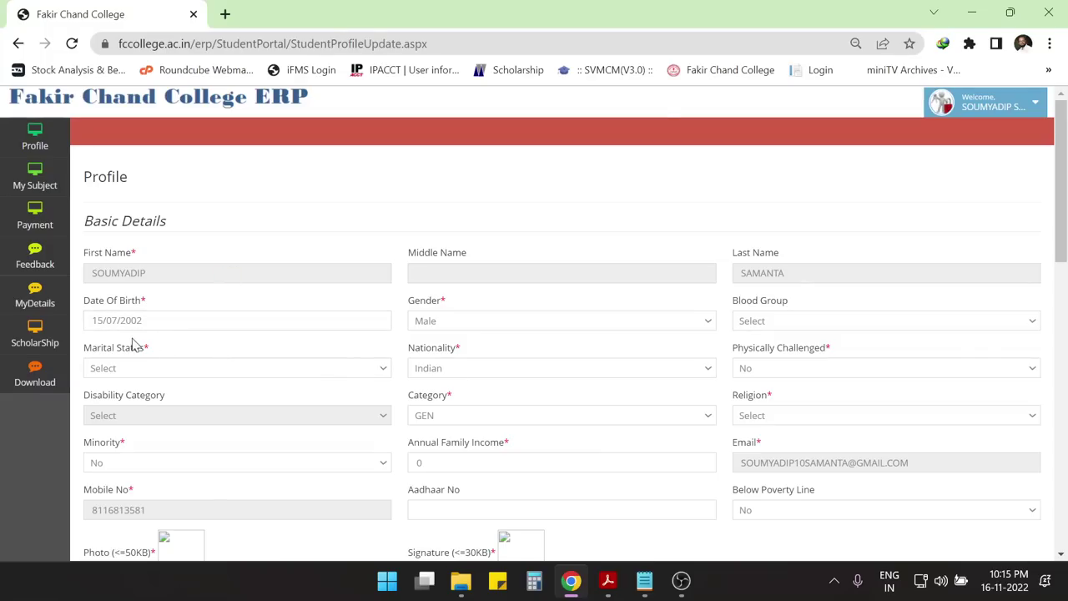
# In Basic Details, set the blood group to O+, the marital status to Single and the religion to Hinduism.
pyautogui.click(457, 322)
pyautogui.click(624, 323)
pyautogui.click(779, 324)
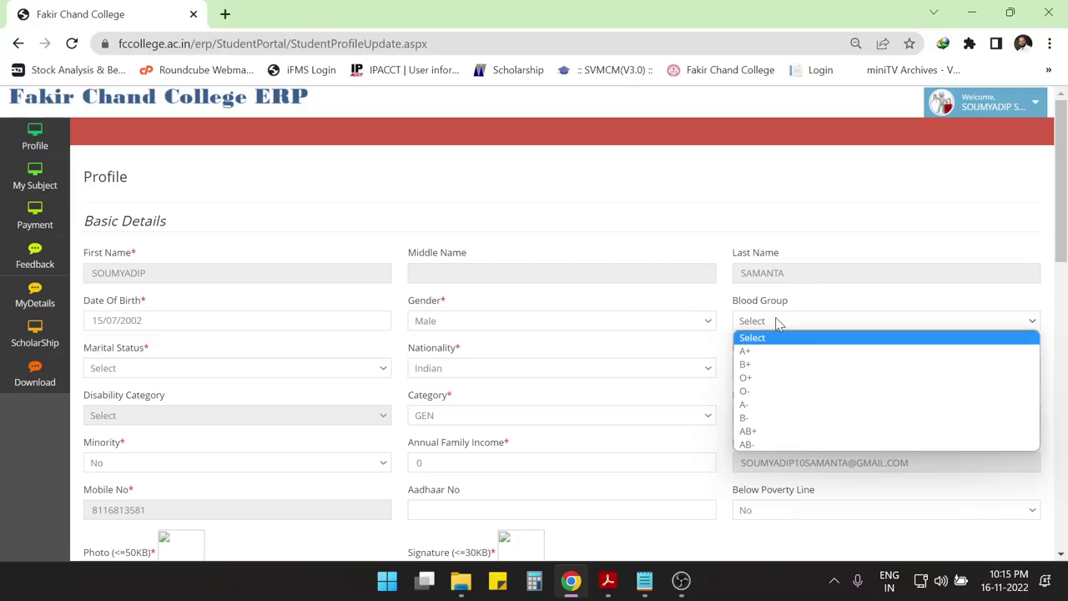
pyautogui.click(774, 383)
pyautogui.click(174, 373)
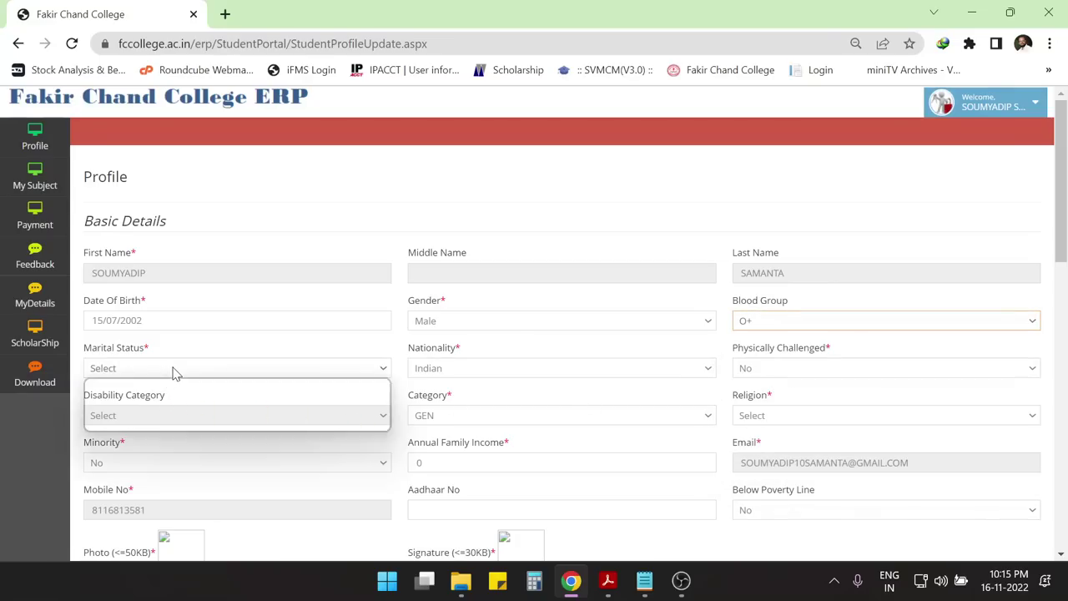
pyautogui.click(167, 397)
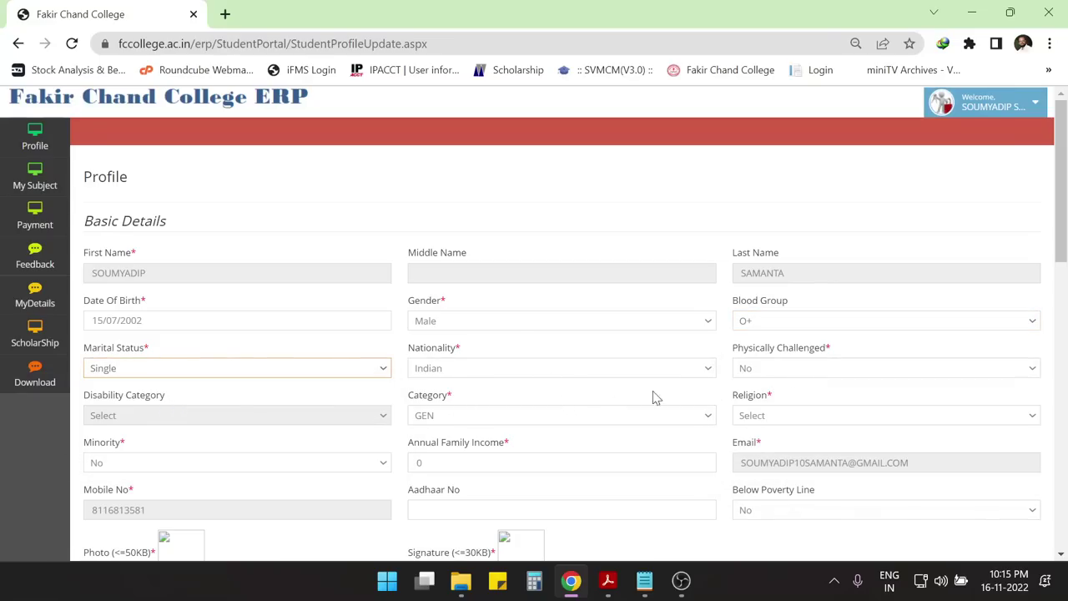
pyautogui.scroll(-2, 222, 446)
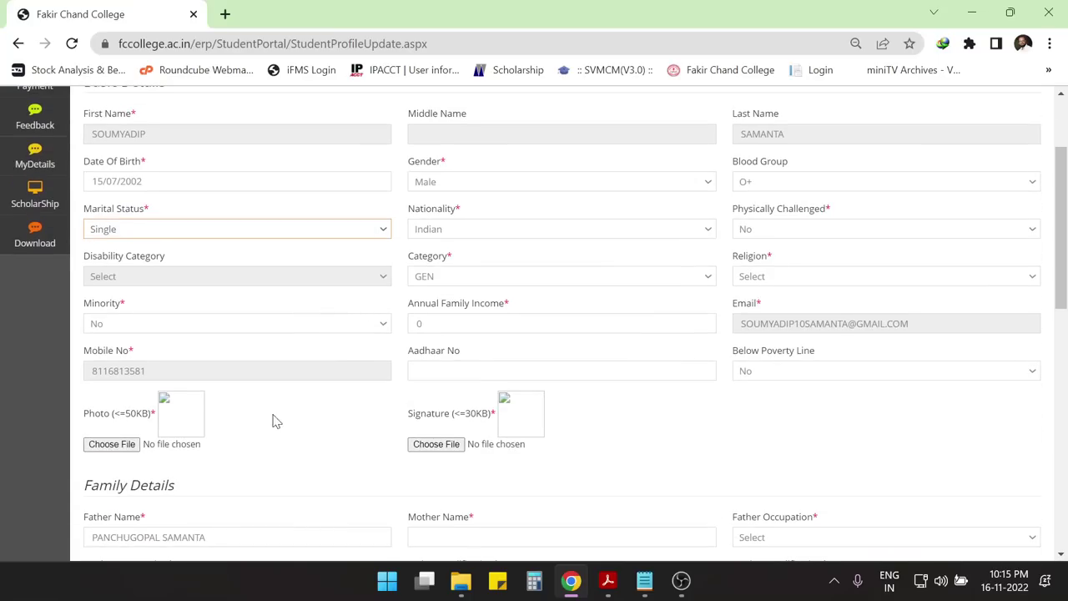
pyautogui.click(834, 282)
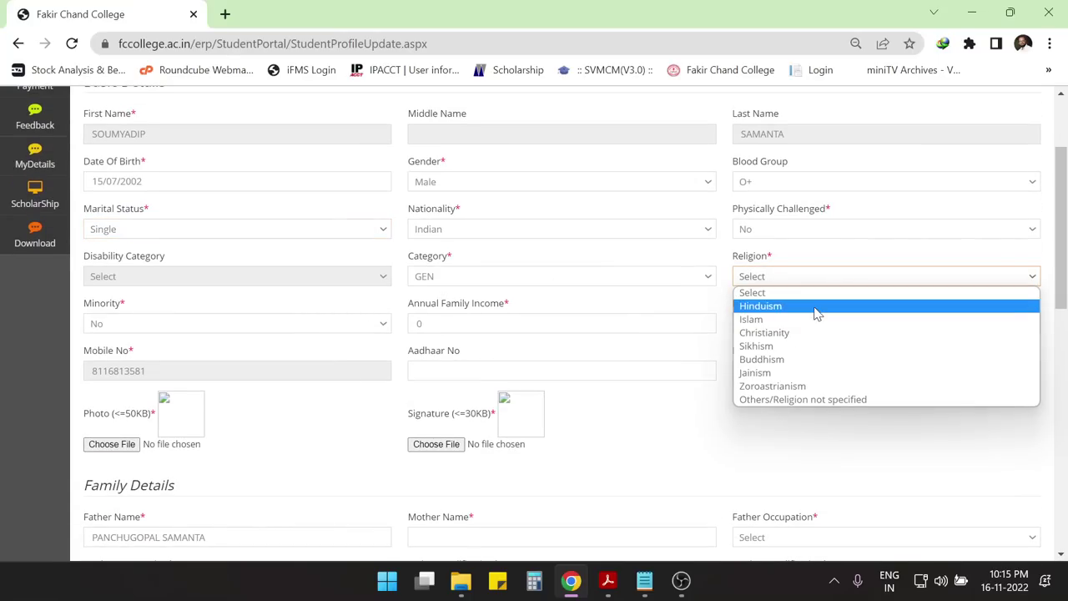
pyautogui.click(818, 307)
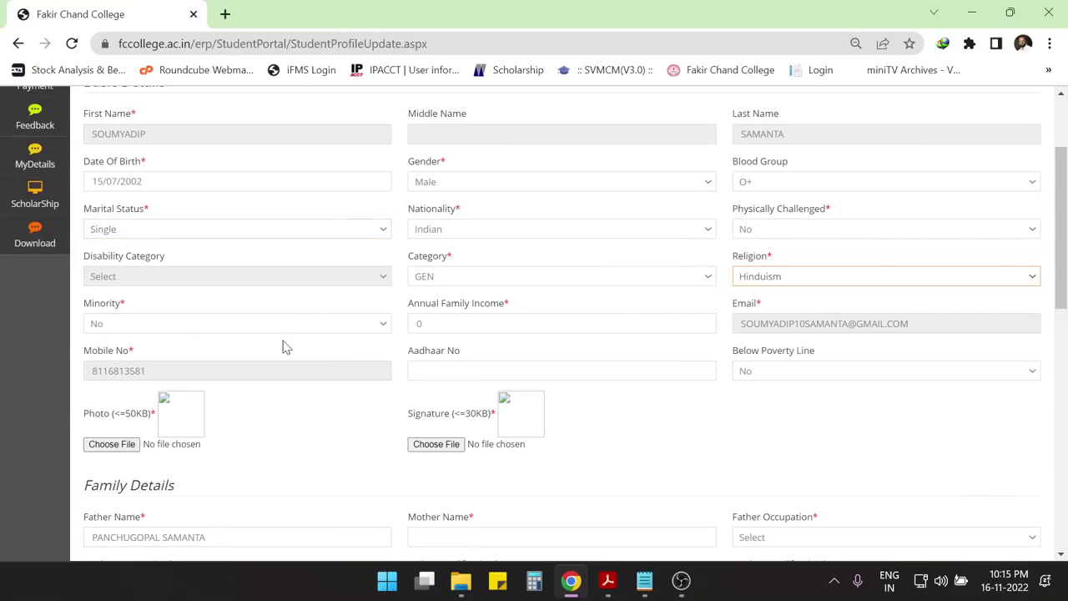
# Enter 72000 as the annual family income and fill in the student's Aadhaar number.
pyautogui.click(450, 326)
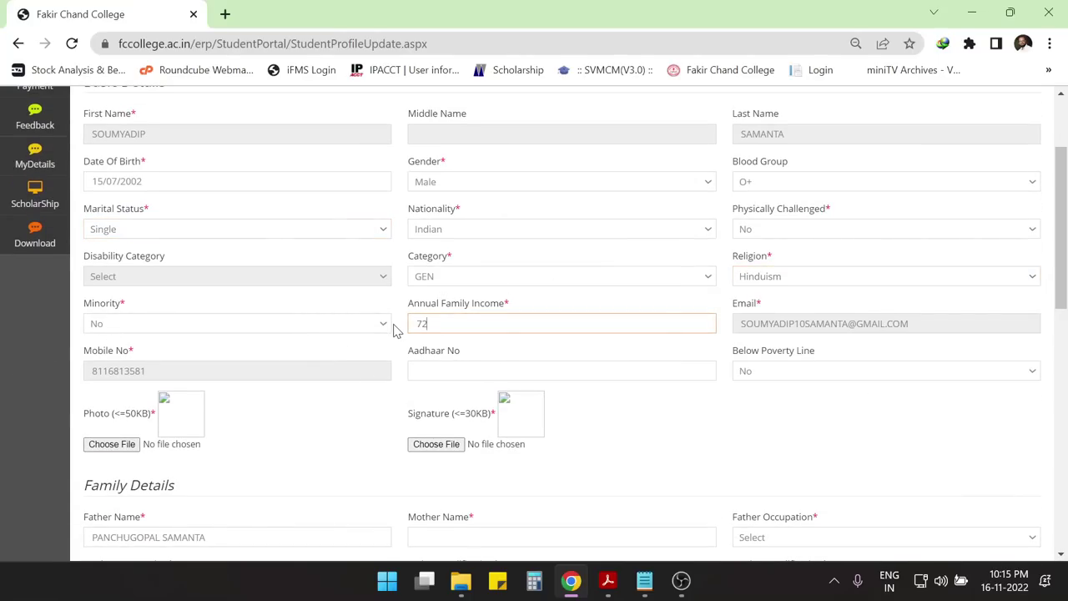
pyautogui.click(677, 357)
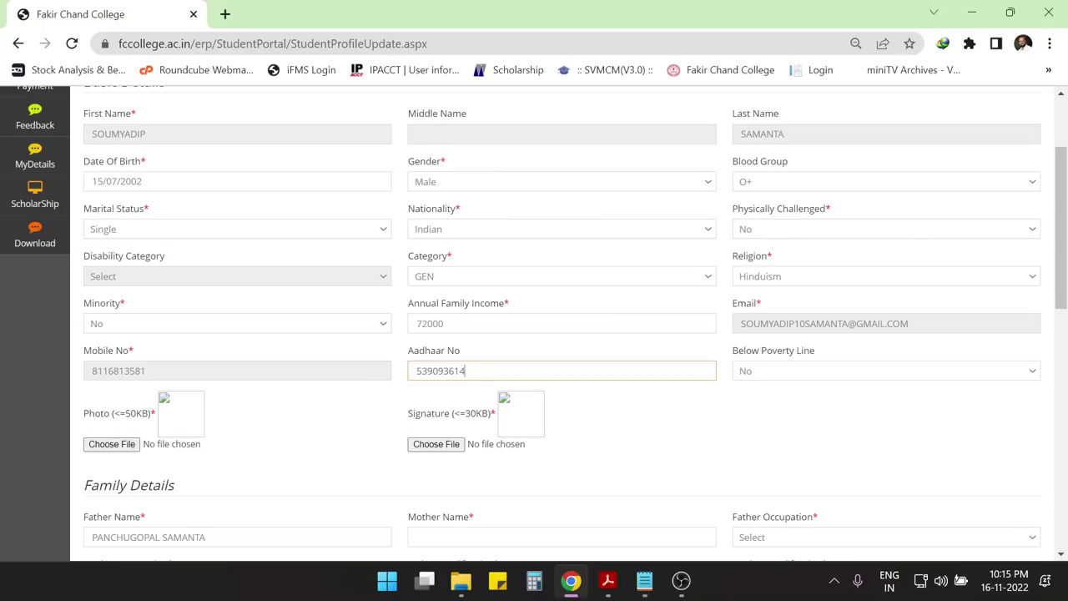
pyautogui.click(677, 424)
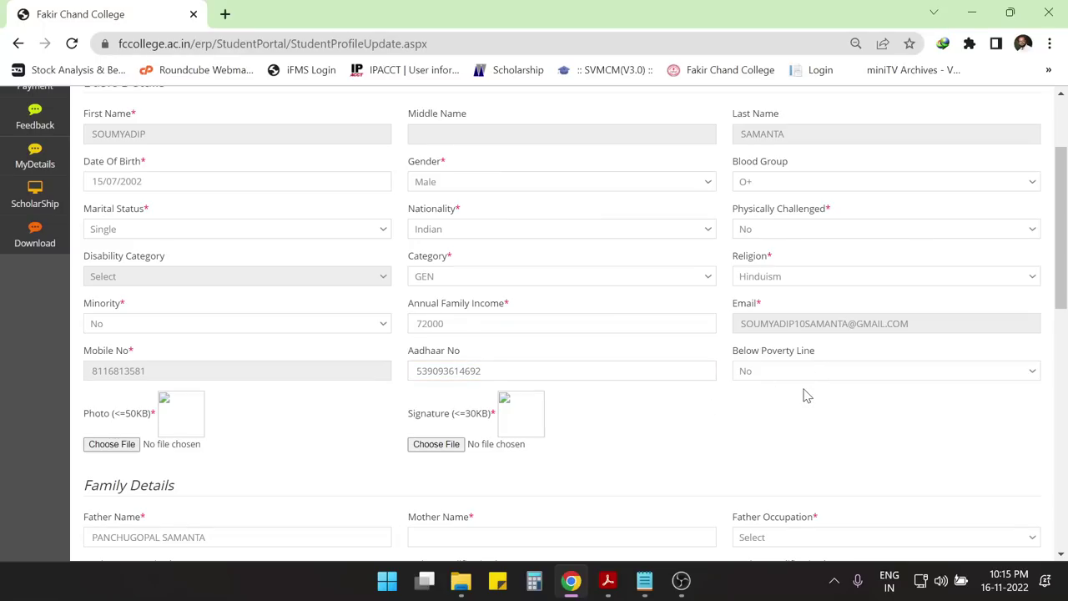
# From the WorkBench folder in Downloads, attach WhatsApp Image 2022-11-16 at 9.18.29 PM as the photo and the 9.18.51 PM image as the signature.
pyautogui.scroll(-2, 746, 402)
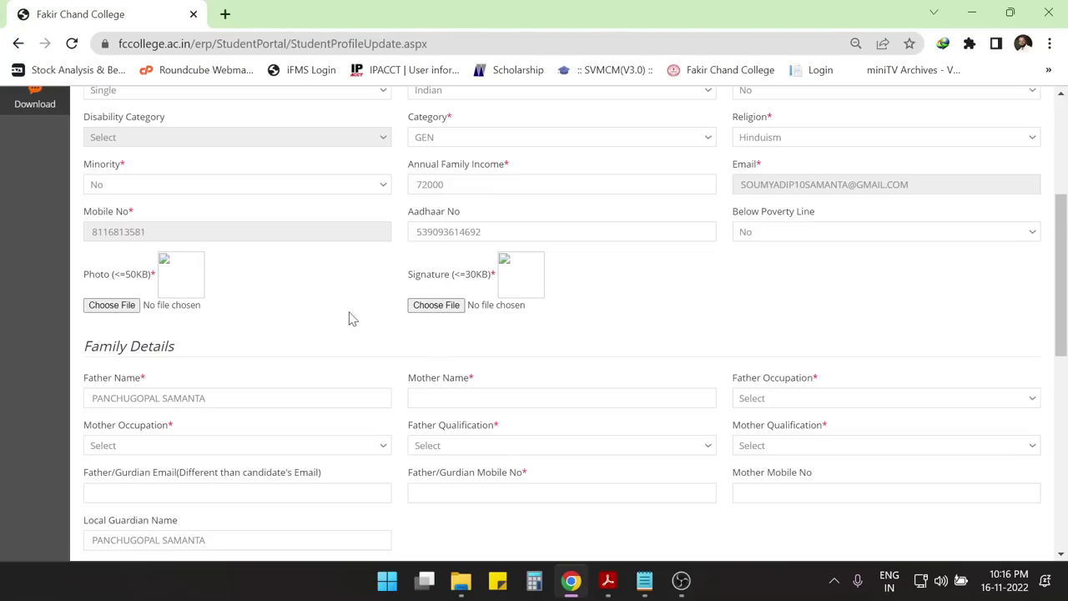
pyautogui.click(117, 306)
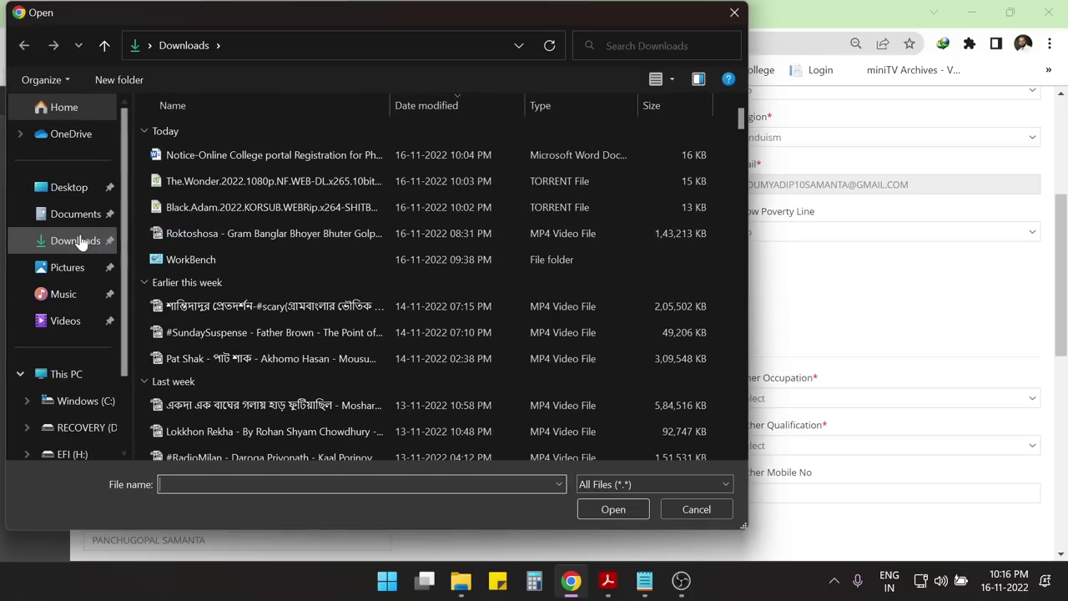
pyautogui.doubleClick(191, 259)
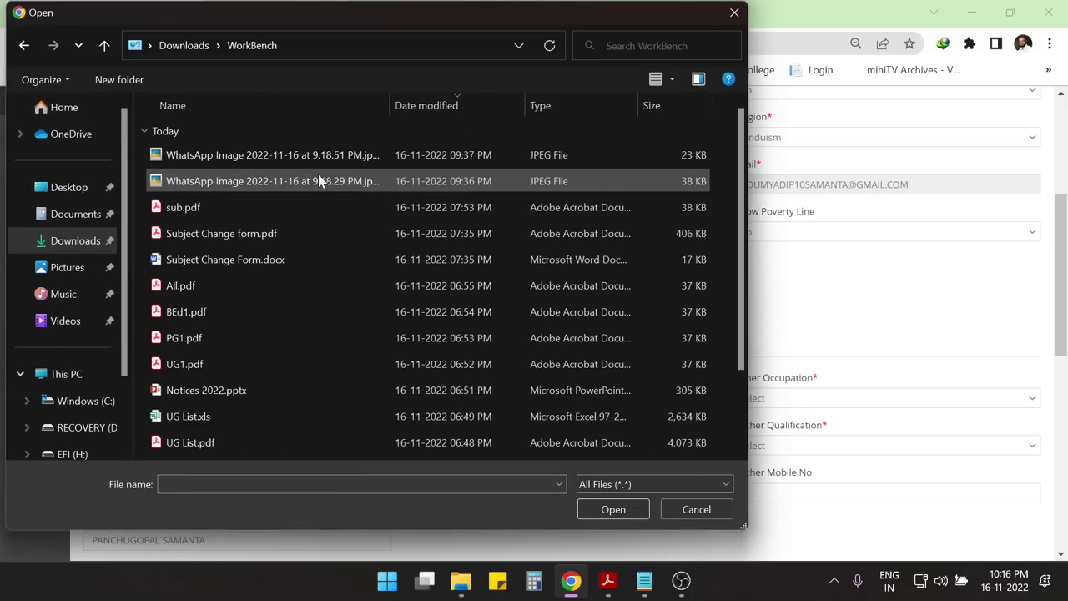
pyautogui.rightClick(342, 239)
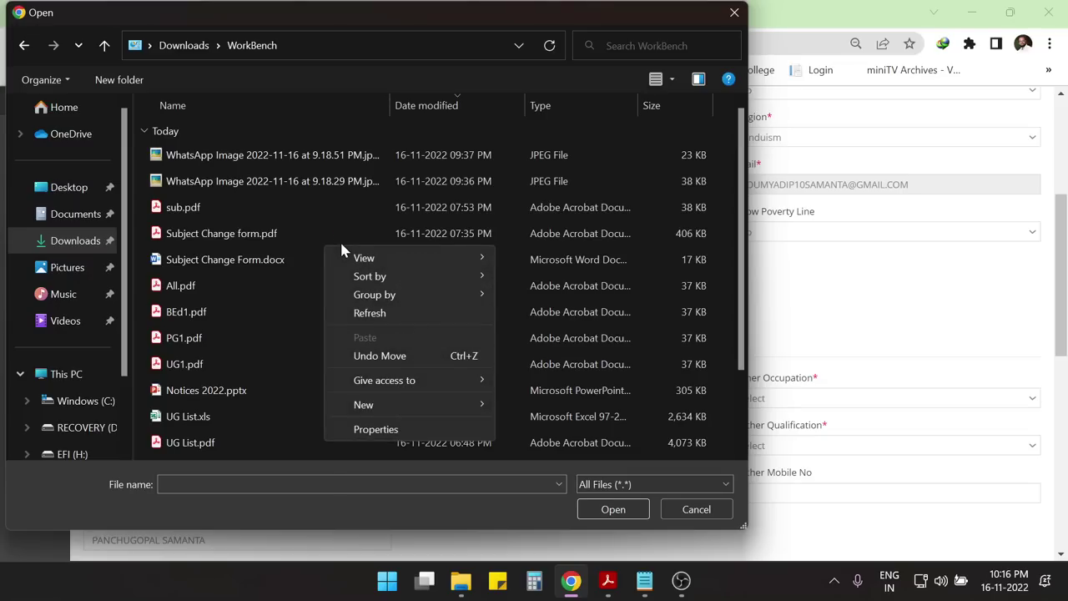
pyautogui.click(283, 181)
pyautogui.doubleClick(283, 181)
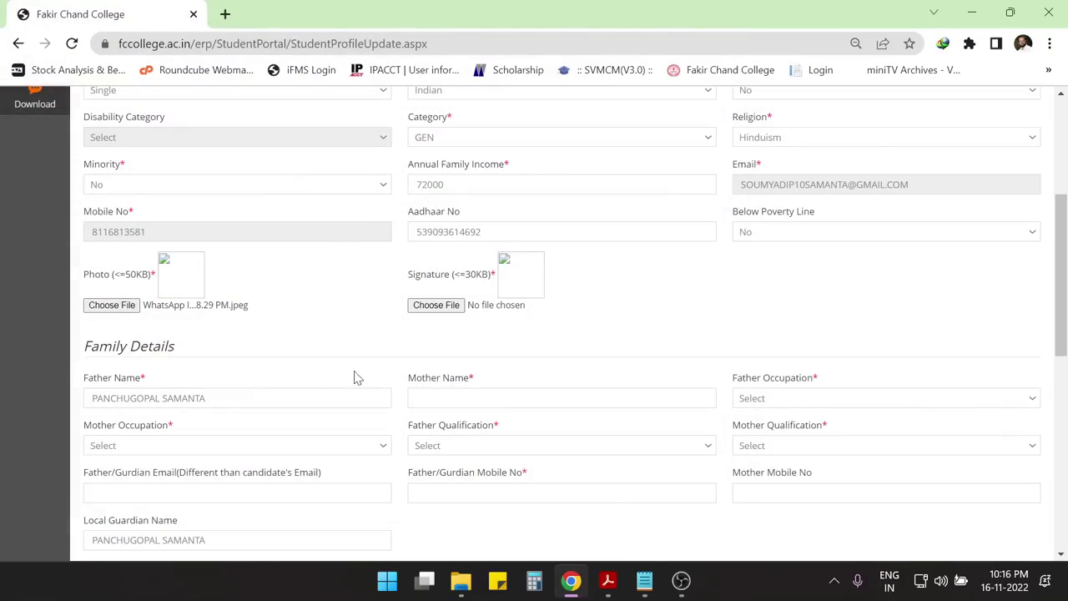
pyautogui.click(437, 305)
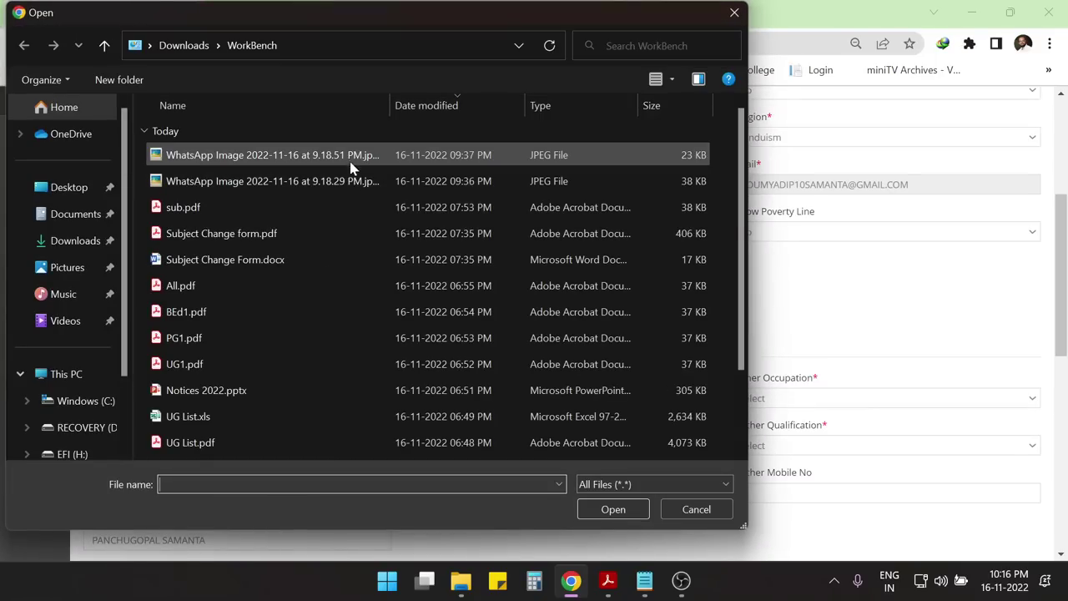
pyautogui.doubleClick(351, 159)
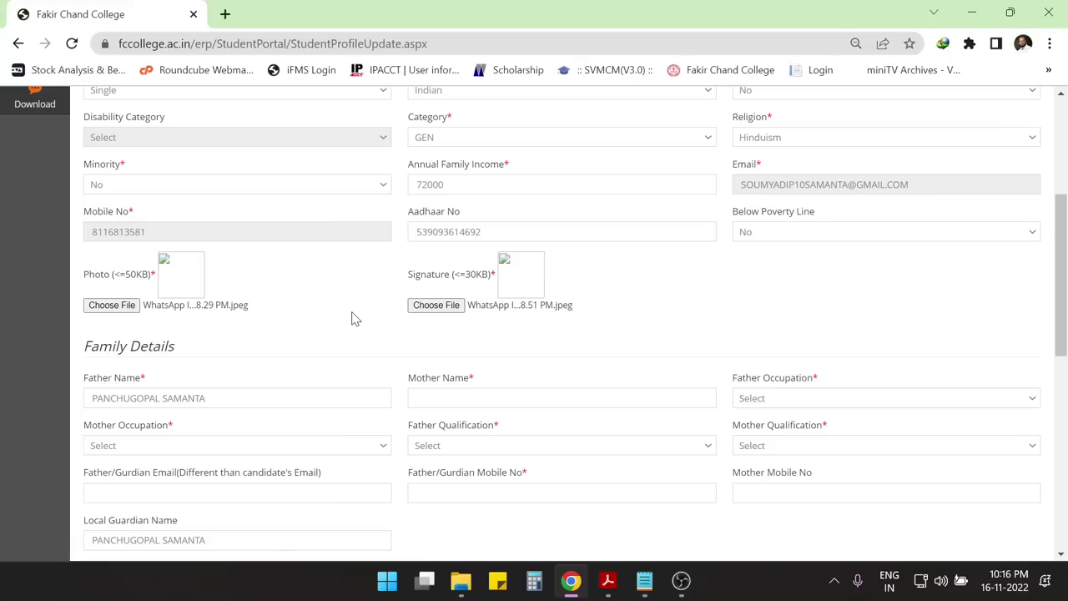
# In Family Details, enter the mother's name and set the father's occupation to BUSINESS and the mother's to HOUSEHOLD.
pyautogui.scroll(-2, 338, 320)
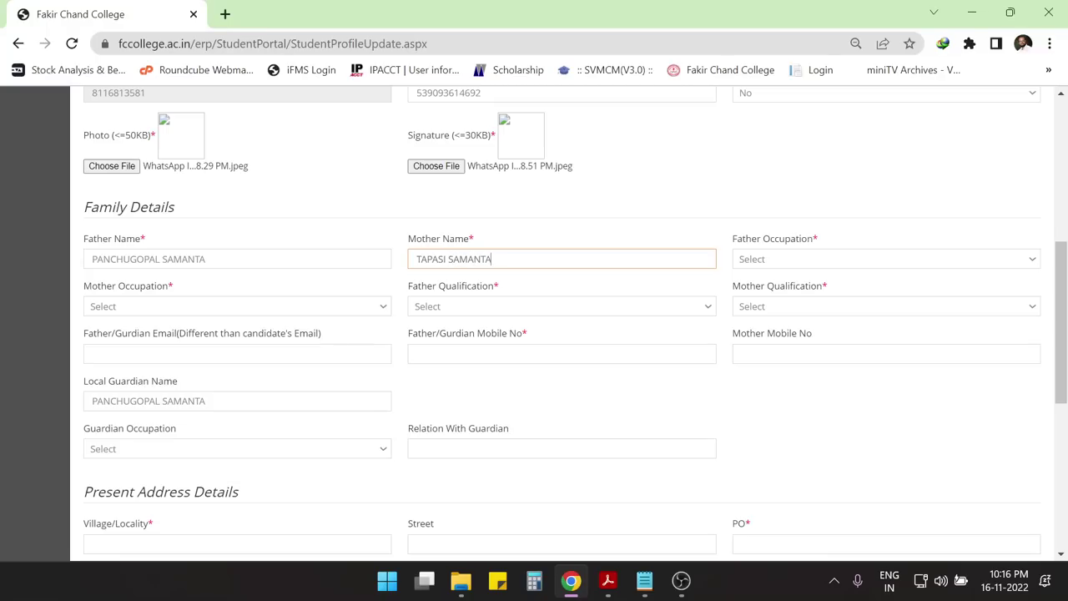
pyautogui.click(779, 268)
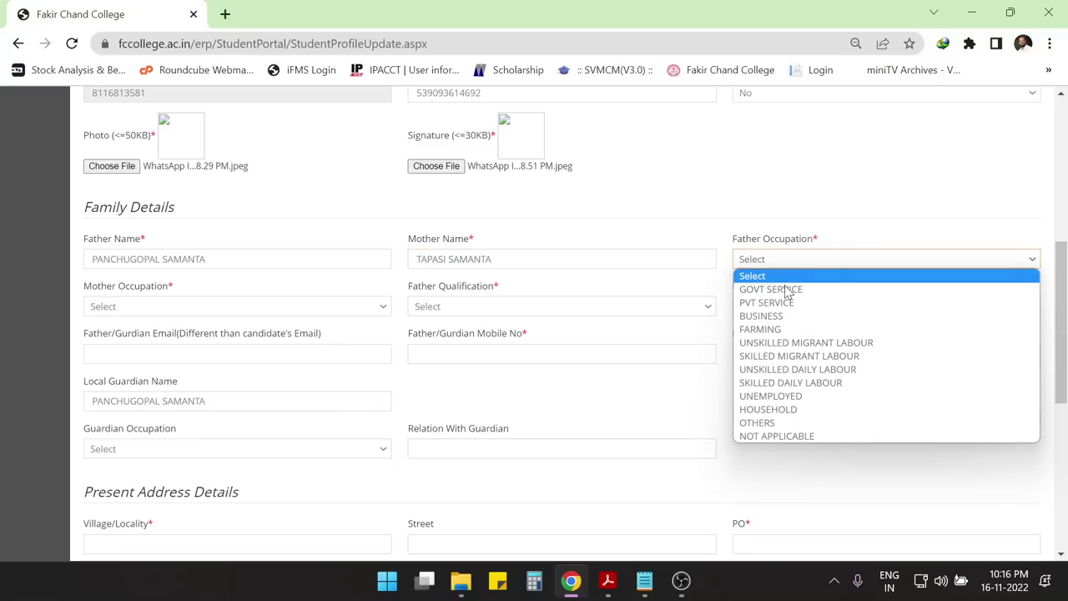
pyautogui.click(786, 315)
pyautogui.click(226, 309)
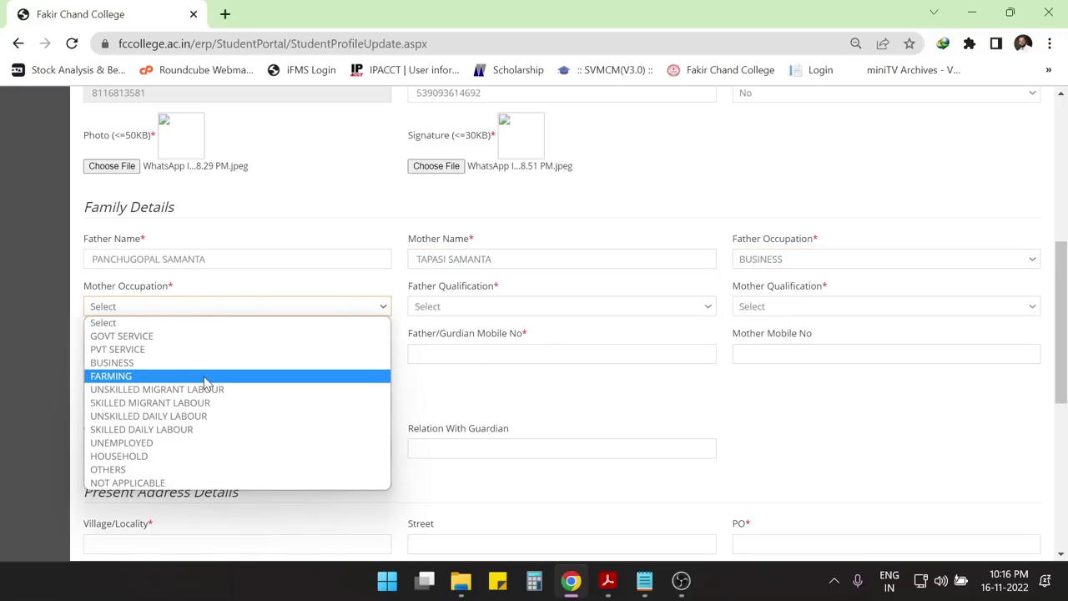
pyautogui.click(197, 456)
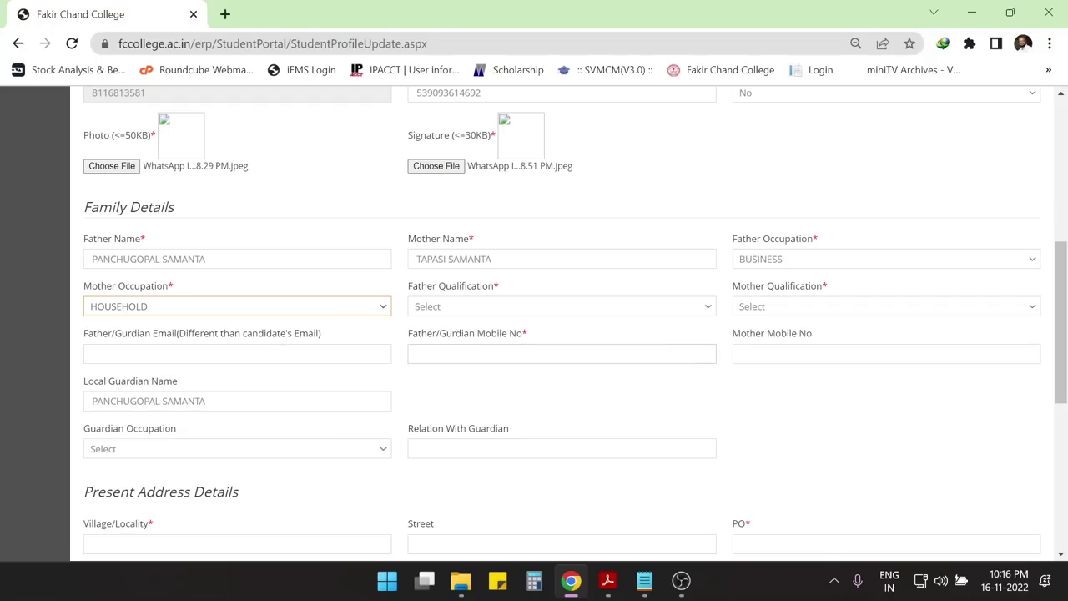
# Set the father's and mother's qualifications to GRADUATE and enter the father's mobile number.
pyautogui.click(464, 317)
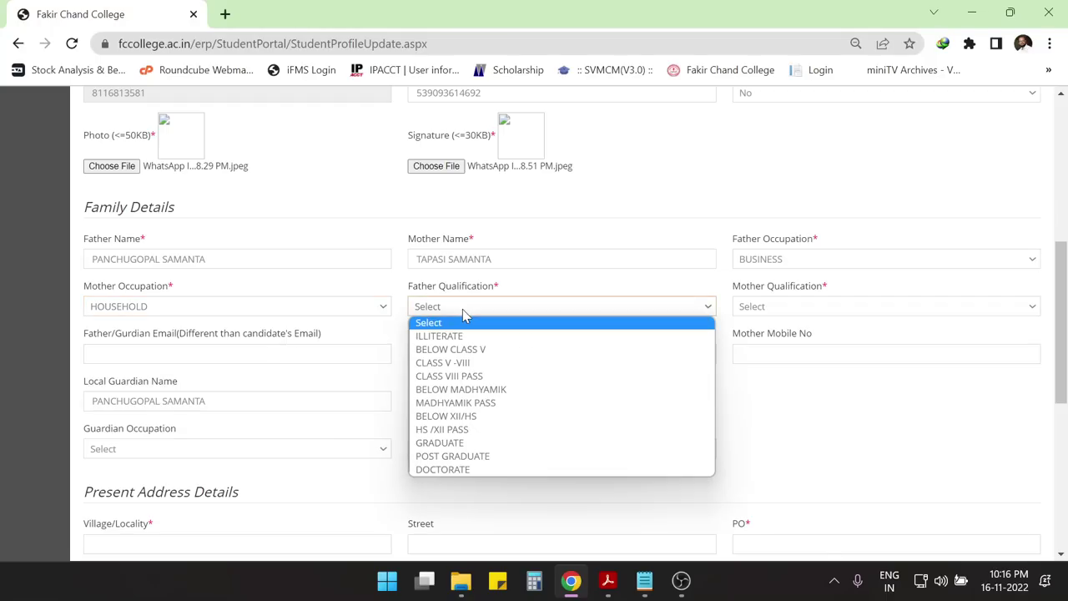
pyautogui.click(488, 442)
pyautogui.click(775, 308)
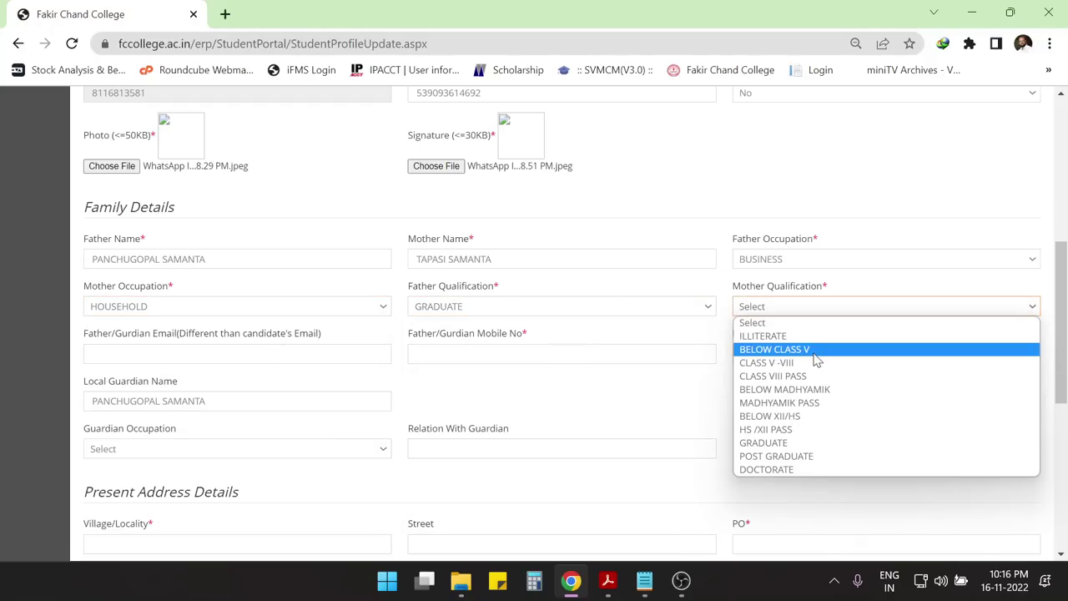
pyautogui.click(788, 442)
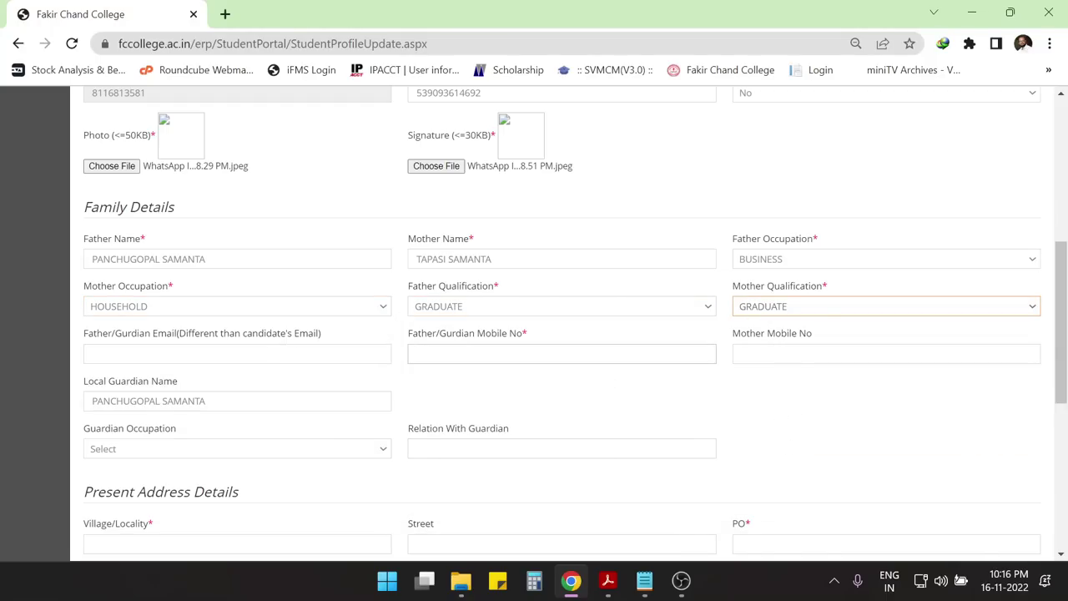
pyautogui.scroll(-2, 398, 383)
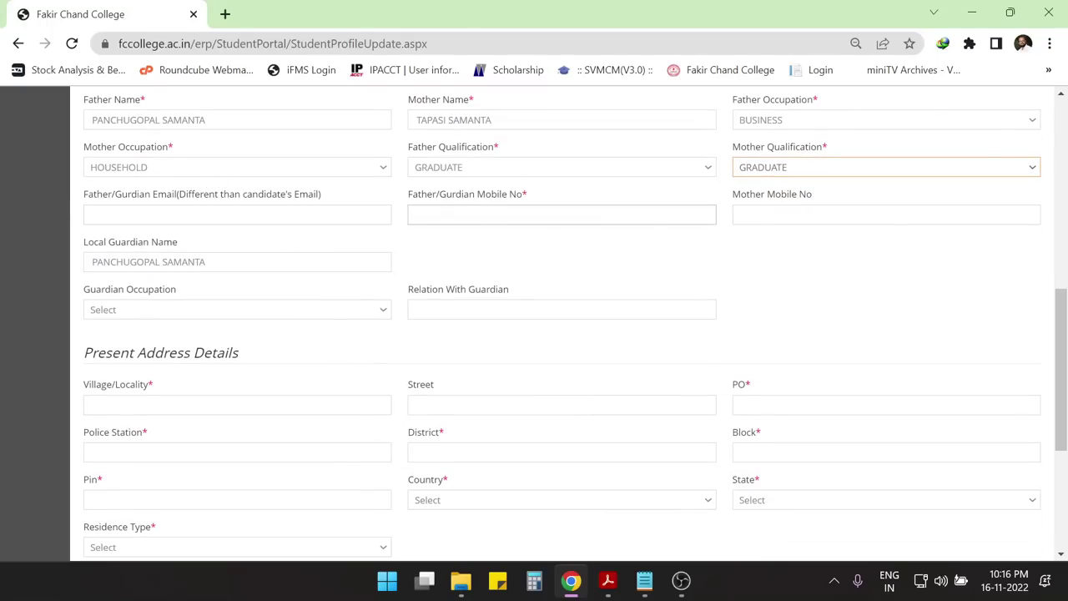
pyautogui.click(417, 215)
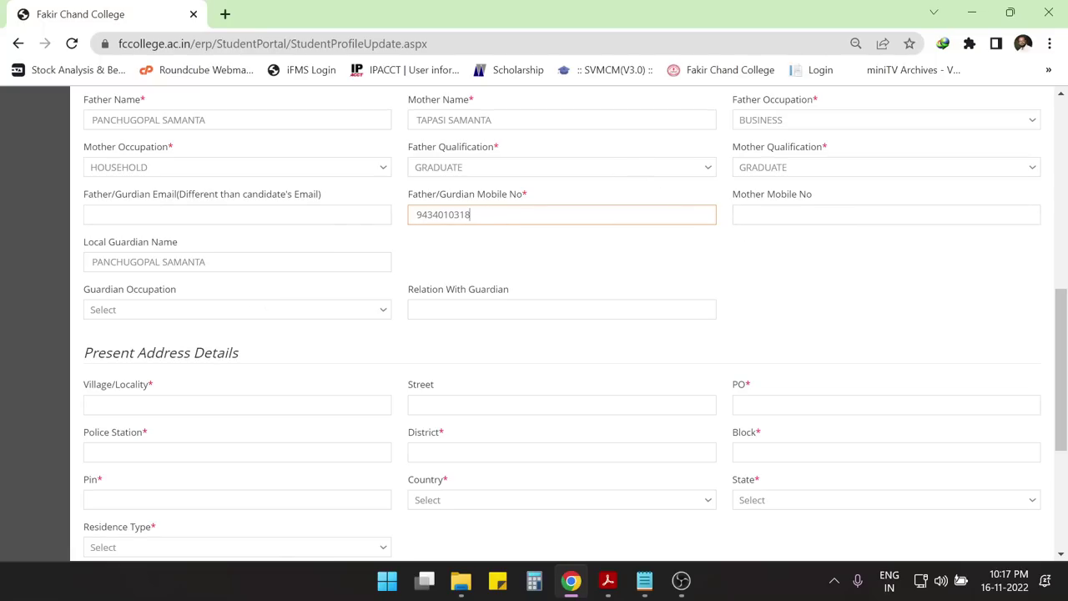
pyautogui.scroll(-2, 469, 219)
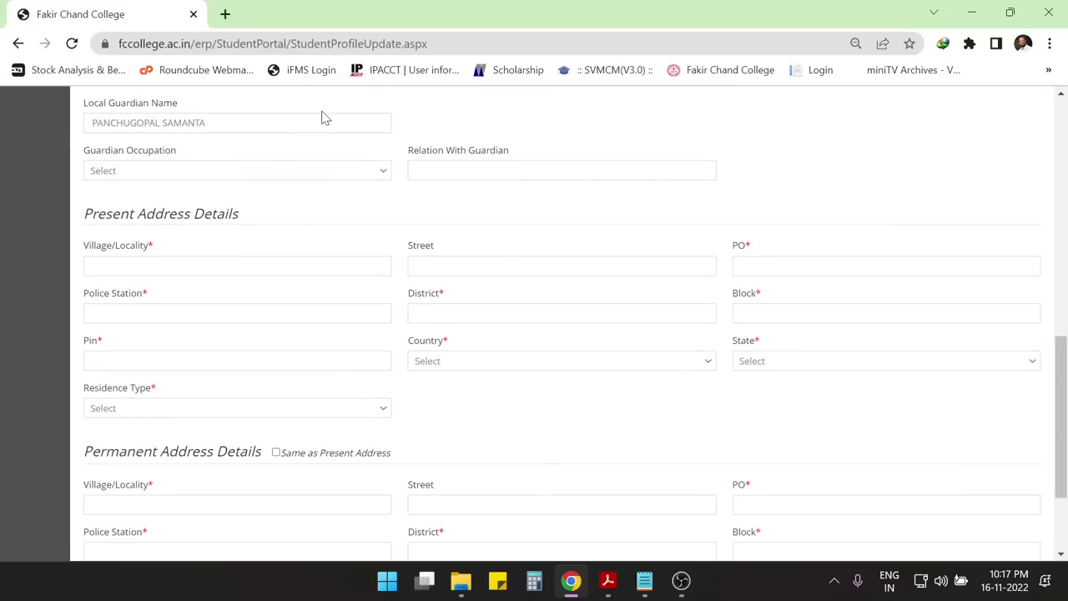
pyautogui.click(468, 170)
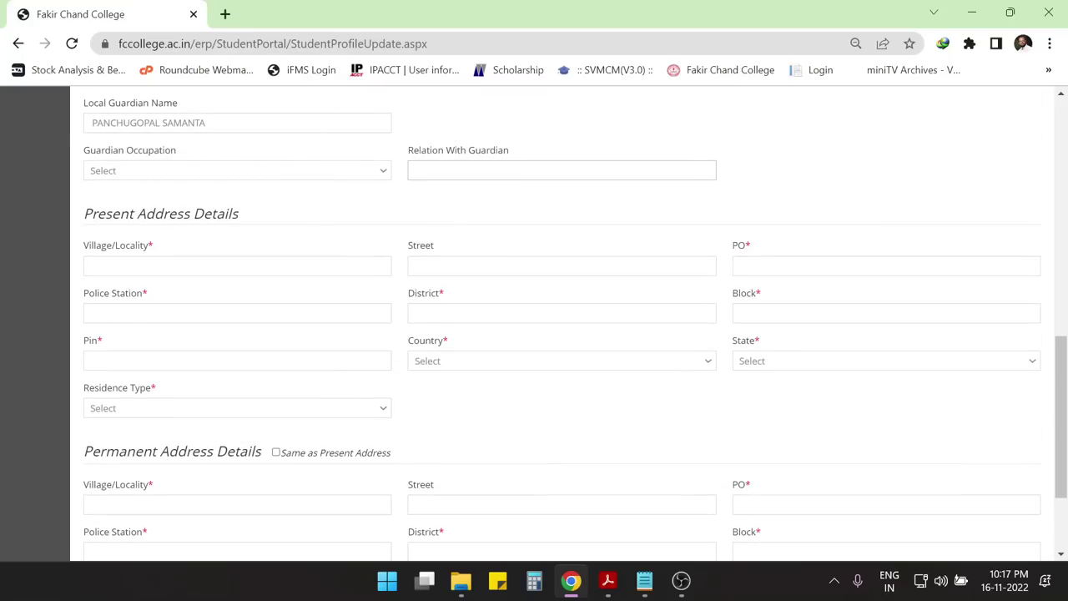
pyautogui.click(138, 173)
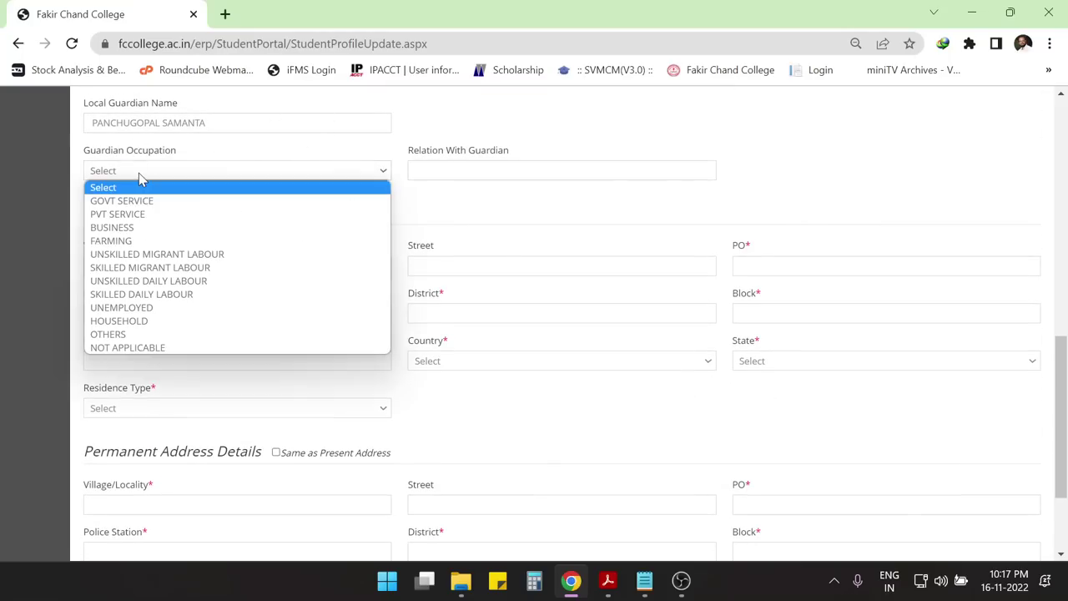
pyautogui.click(359, 167)
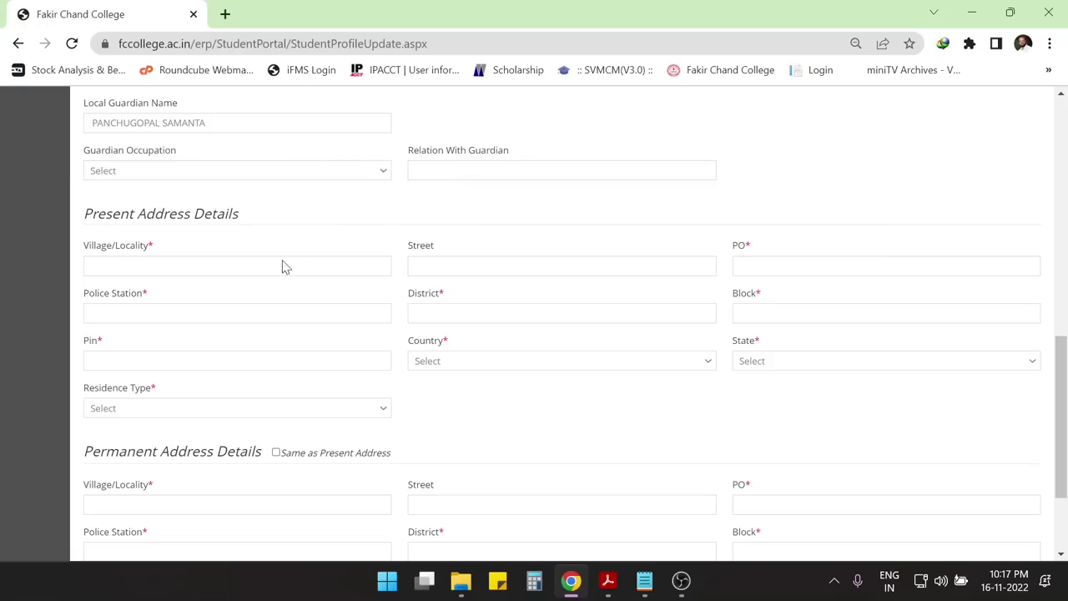
# In Present Address Details, fill in the village, post office, police station, district, block and postal pin code.
pyautogui.click(251, 268)
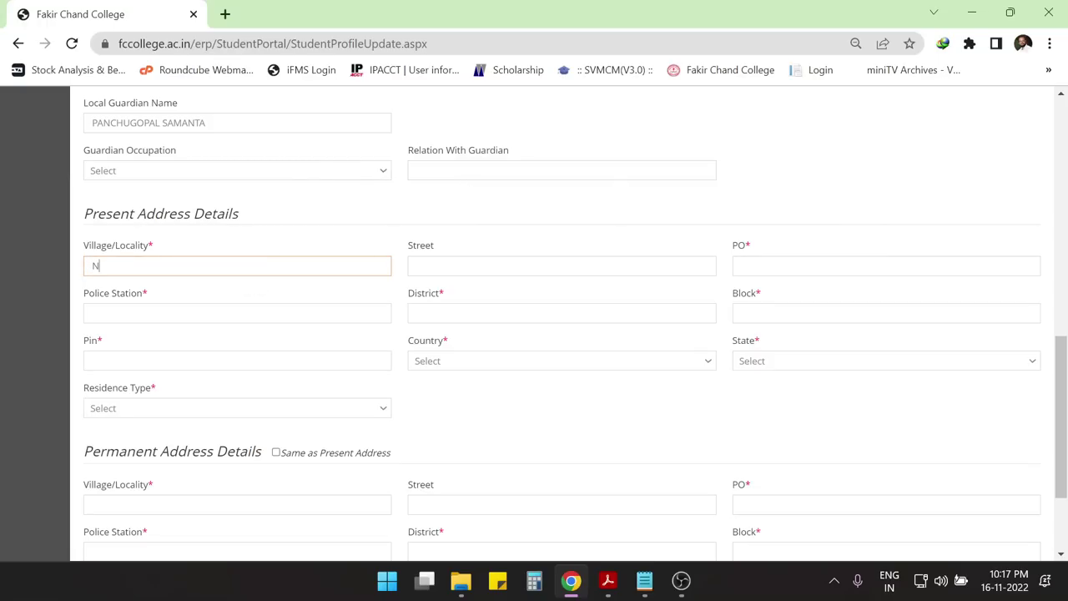
pyautogui.write('TOWN')
pyautogui.click(741, 265)
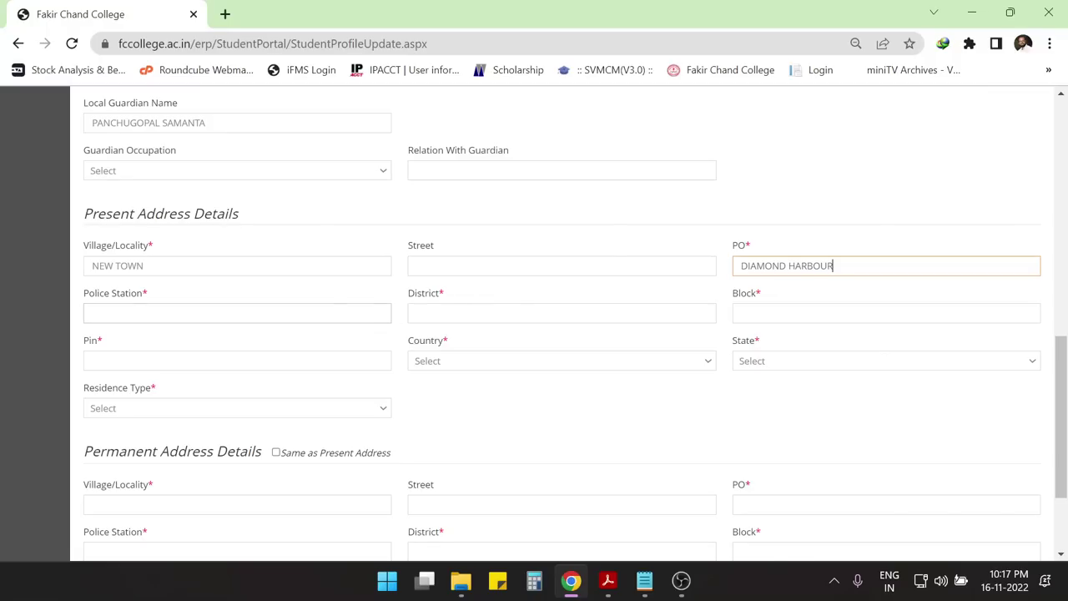
pyautogui.click(237, 313)
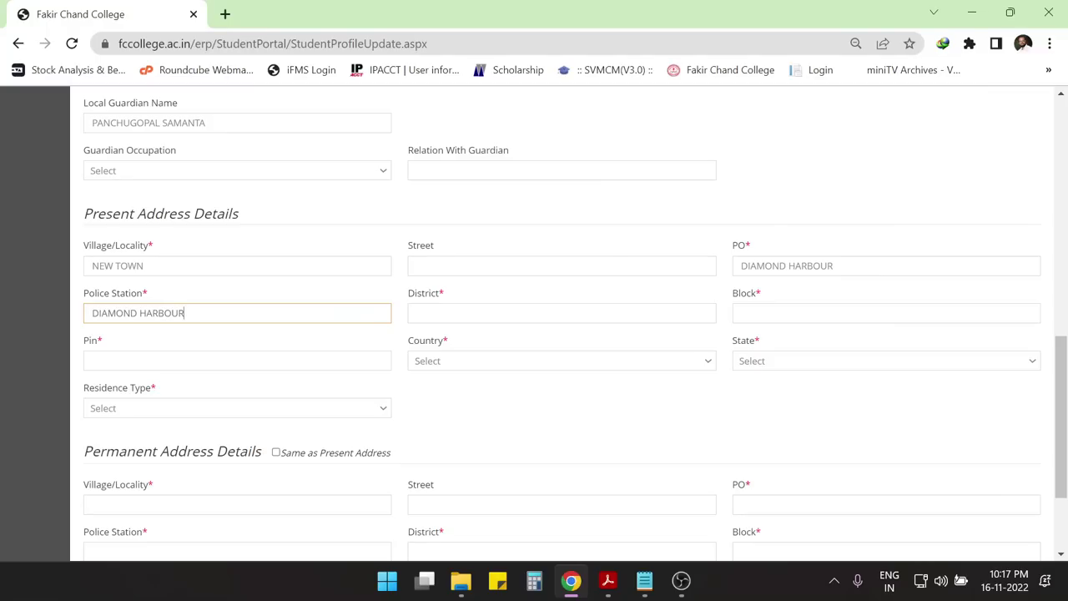
pyautogui.click(433, 314)
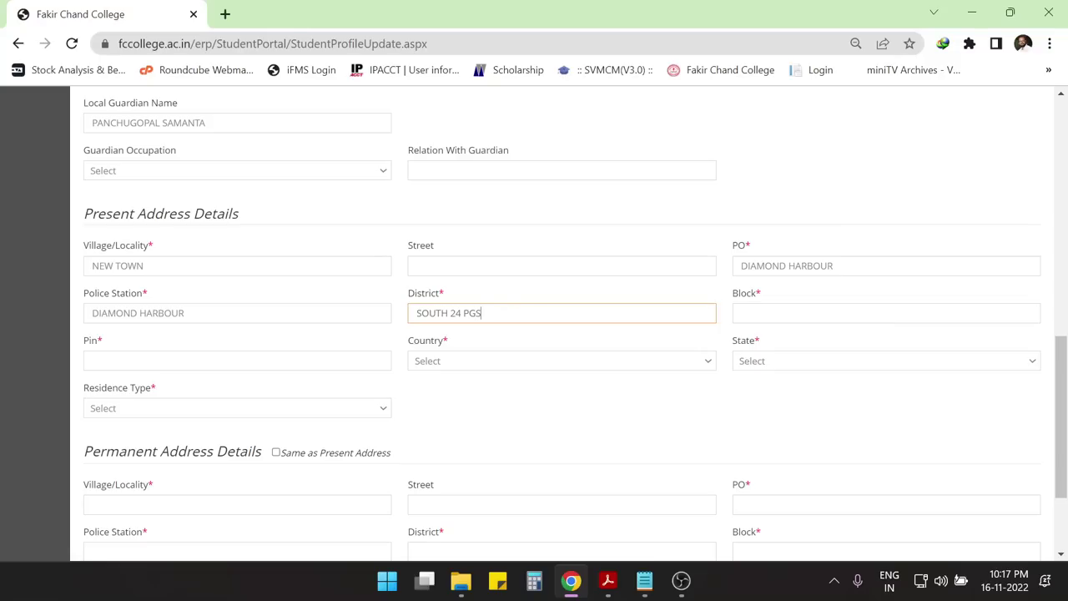
pyautogui.click(741, 313)
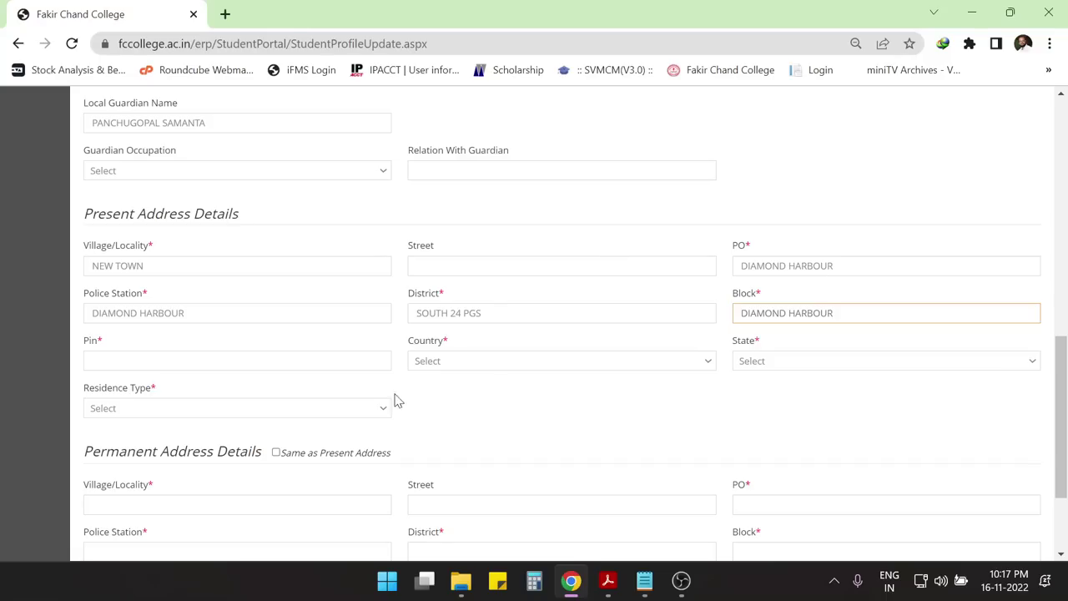
pyautogui.click(171, 361)
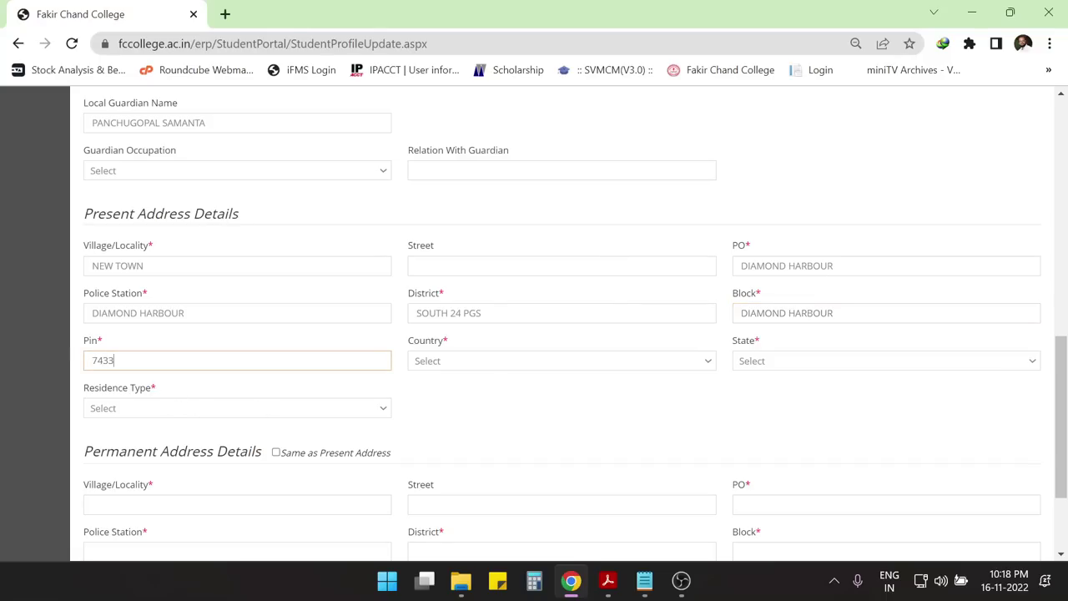
# Set the present address's country to India, the state to West Bengal and the residence type to Urban.
pyautogui.click(477, 371)
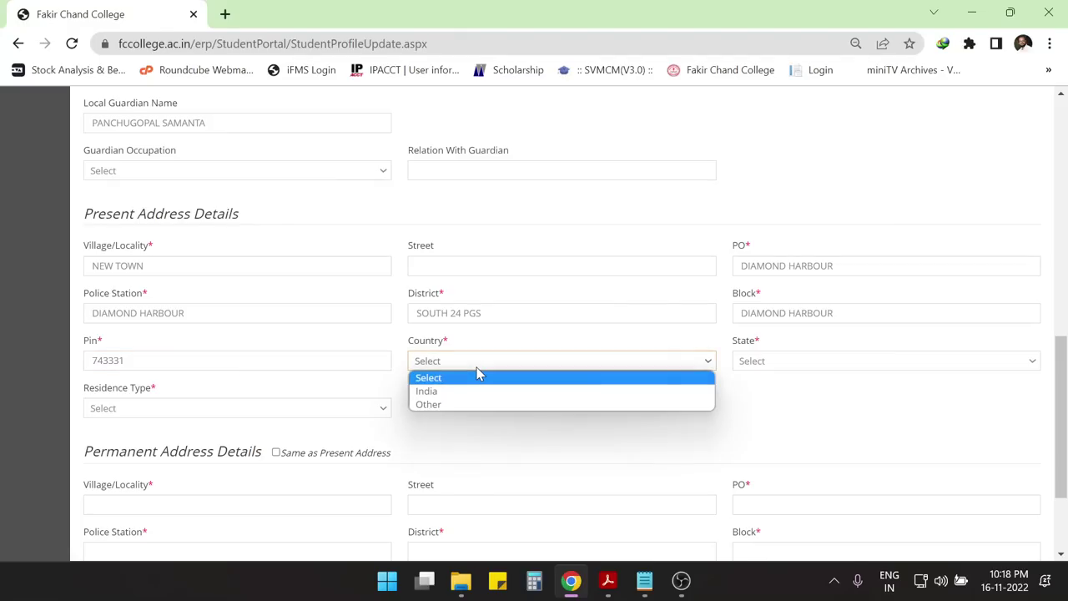
pyautogui.click(478, 389)
pyautogui.click(768, 364)
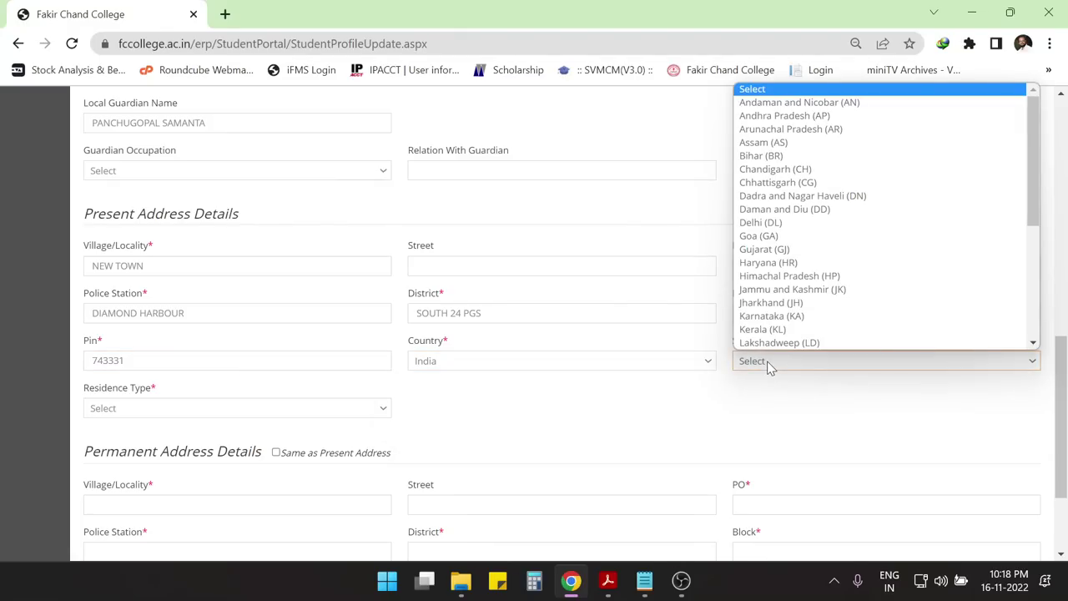
pyautogui.press('w')
pyautogui.click(772, 343)
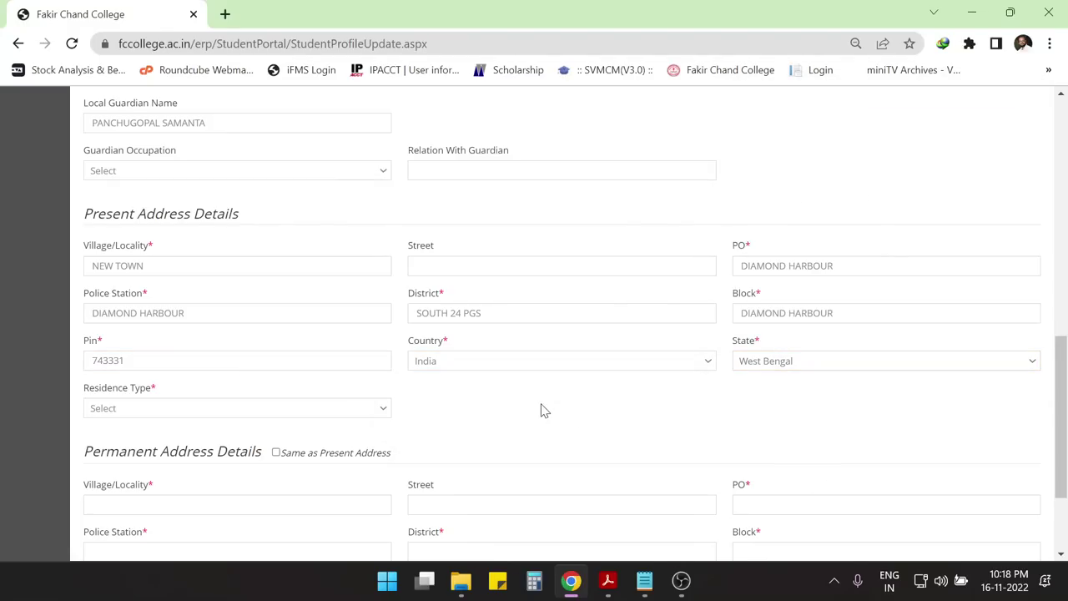
pyautogui.scroll(-2, 538, 407)
pyautogui.click(209, 275)
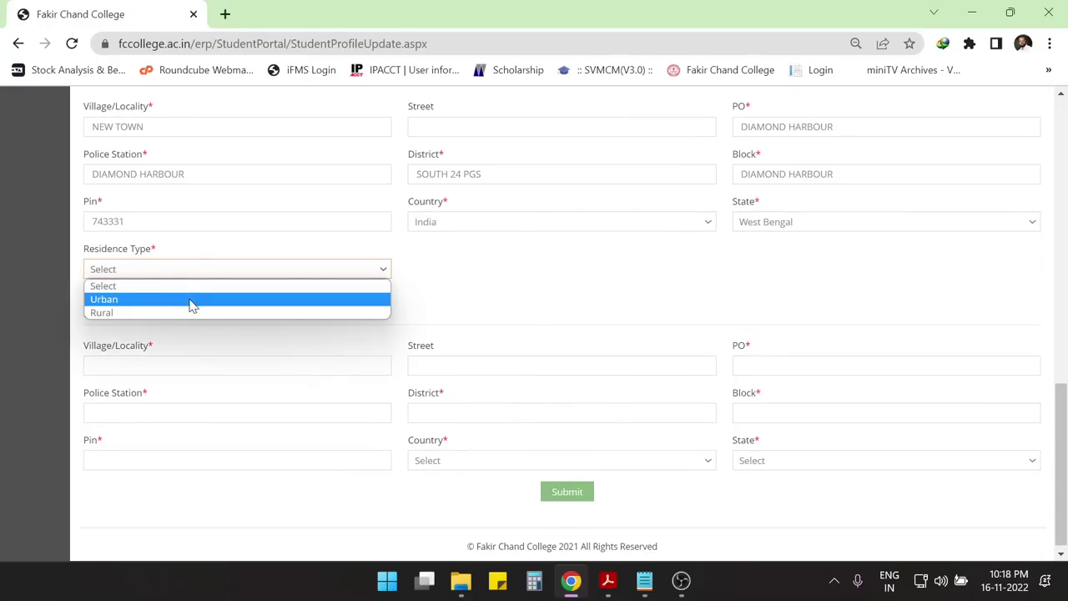
pyautogui.click(190, 303)
pyautogui.click(487, 271)
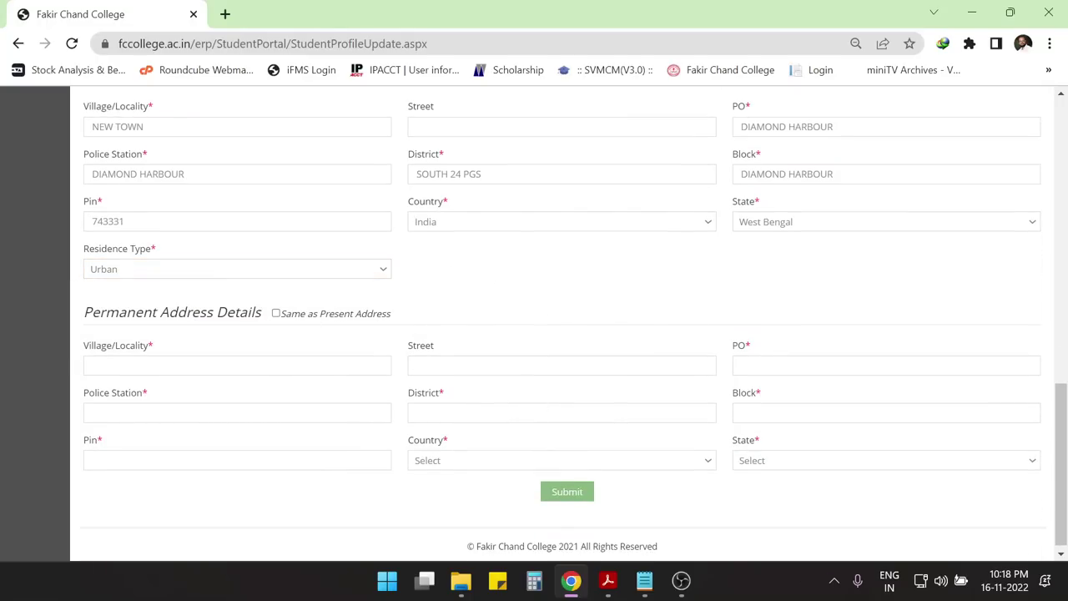
# Mark the permanent address as the same as the present address, and submit the profile for good.
pyautogui.scroll(2, 198, 237)
pyautogui.scroll(-2, 218, 321)
pyautogui.click(276, 314)
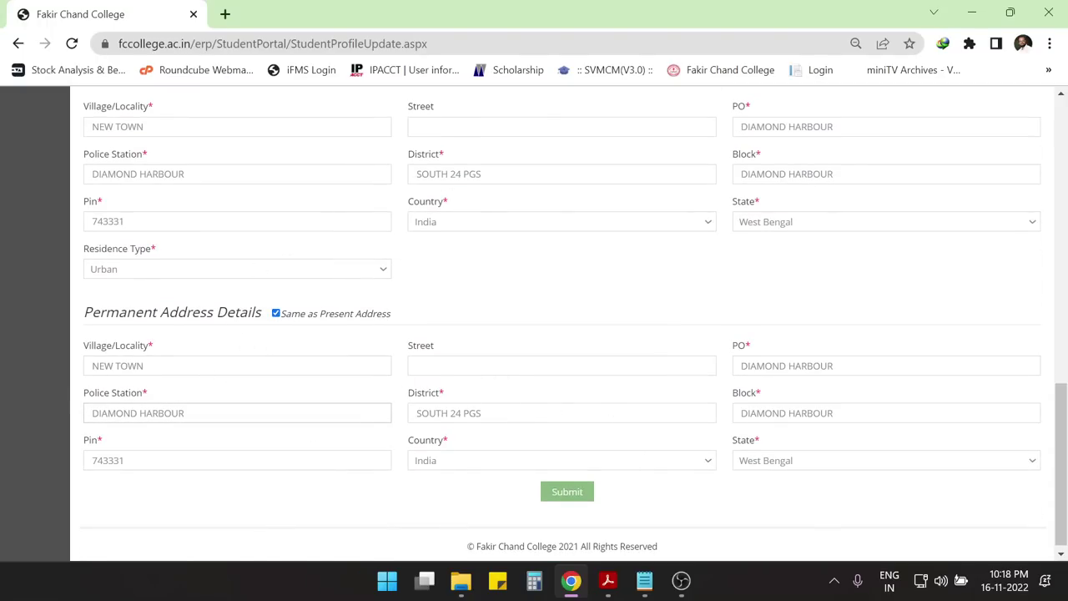
pyautogui.click(564, 492)
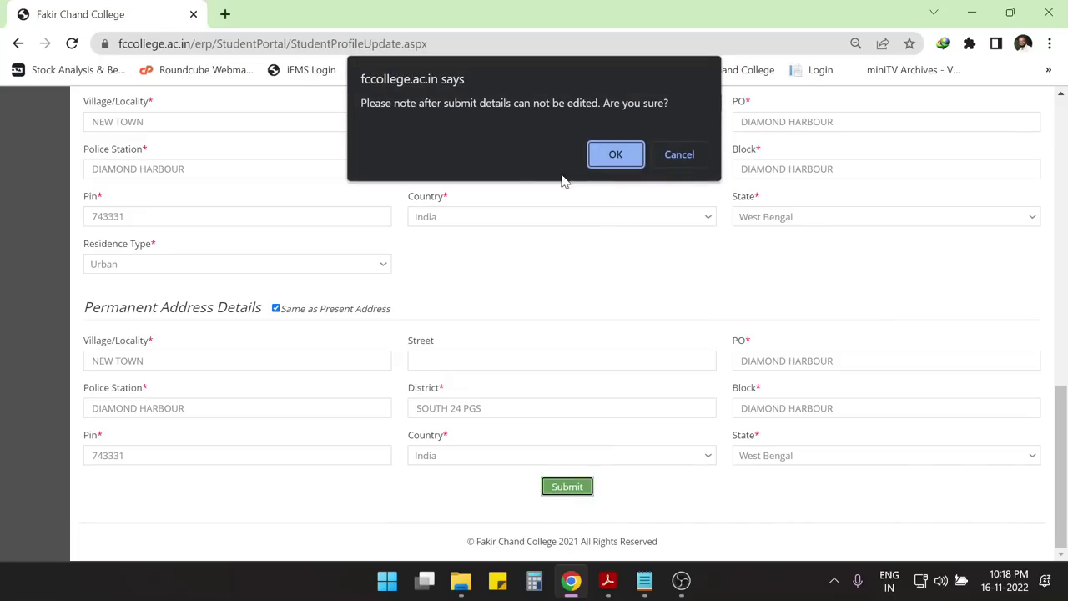
pyautogui.click(613, 159)
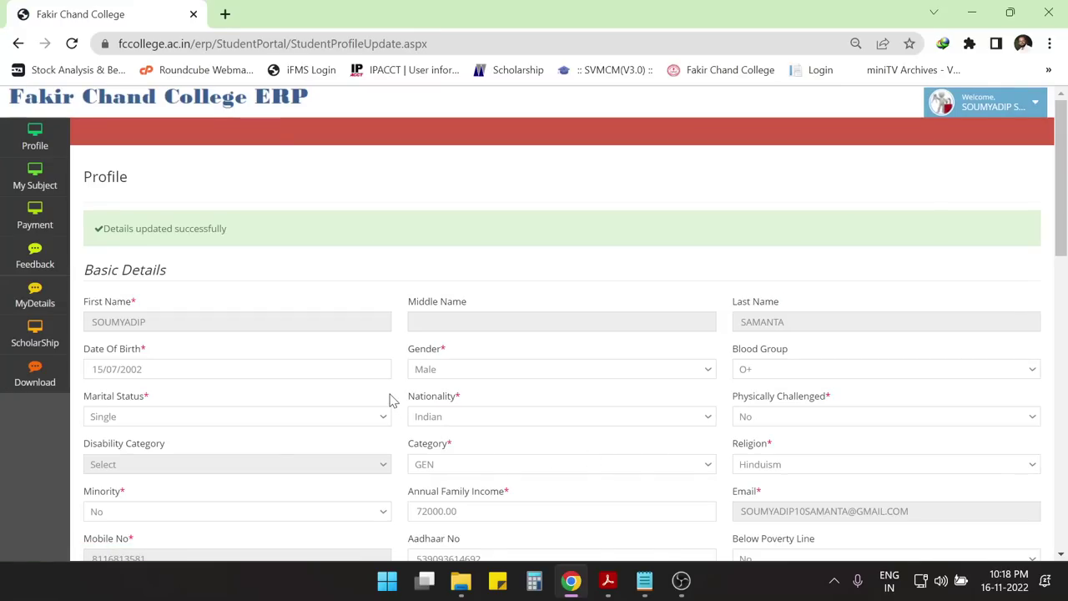
# Review the saved profile, from the basic details, photo and signature down to the permanent address.
pyautogui.scroll(-3, 392, 400)
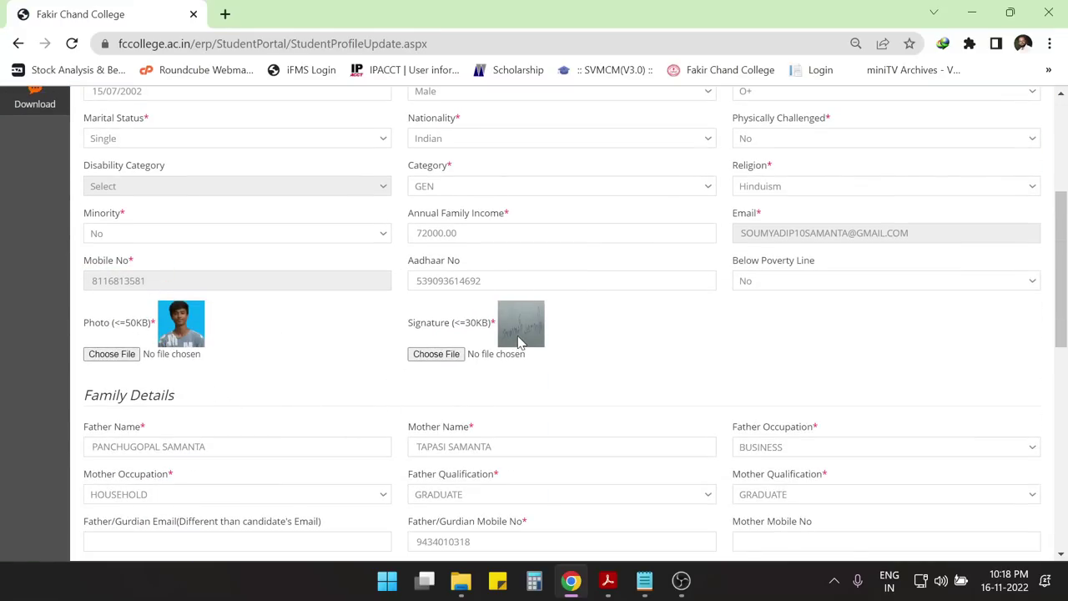
pyautogui.scroll(-10, 305, 374)
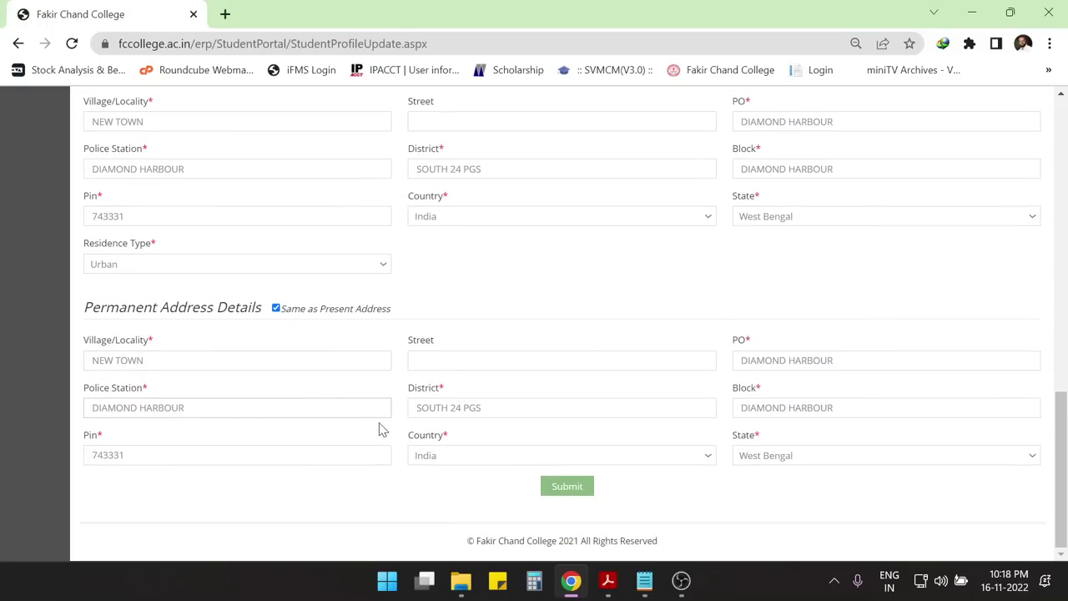
pyautogui.scroll(15, 379, 429)
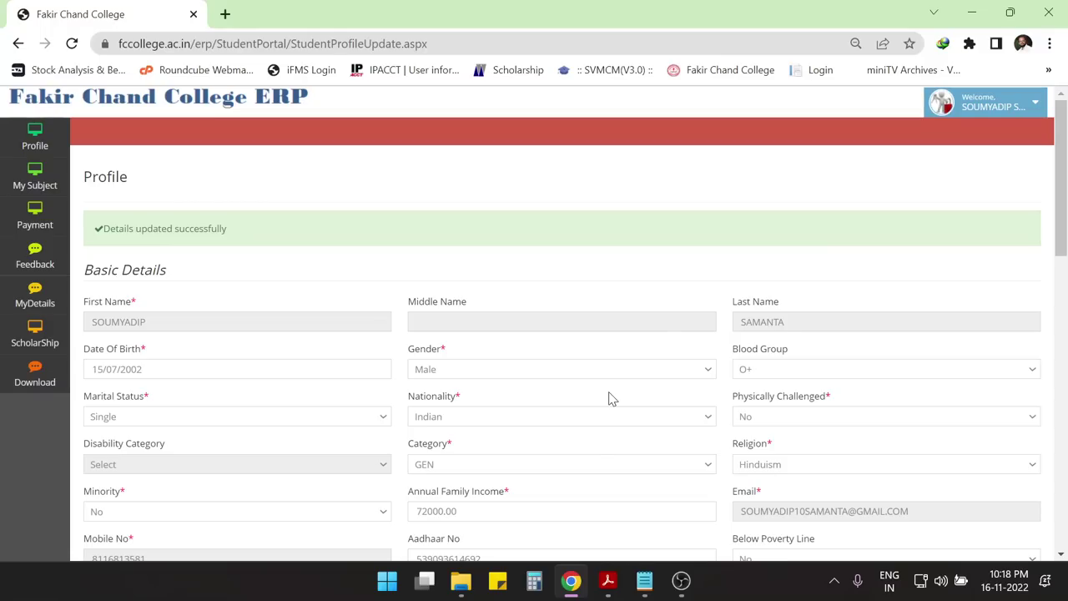
# Switch to the Fakir Chand College notice in Acrobat Reader and select its 22/11/2022 deadline and then the ID and password lines.
pyautogui.moveTo(607, 579)
pyautogui.click(832, 499)
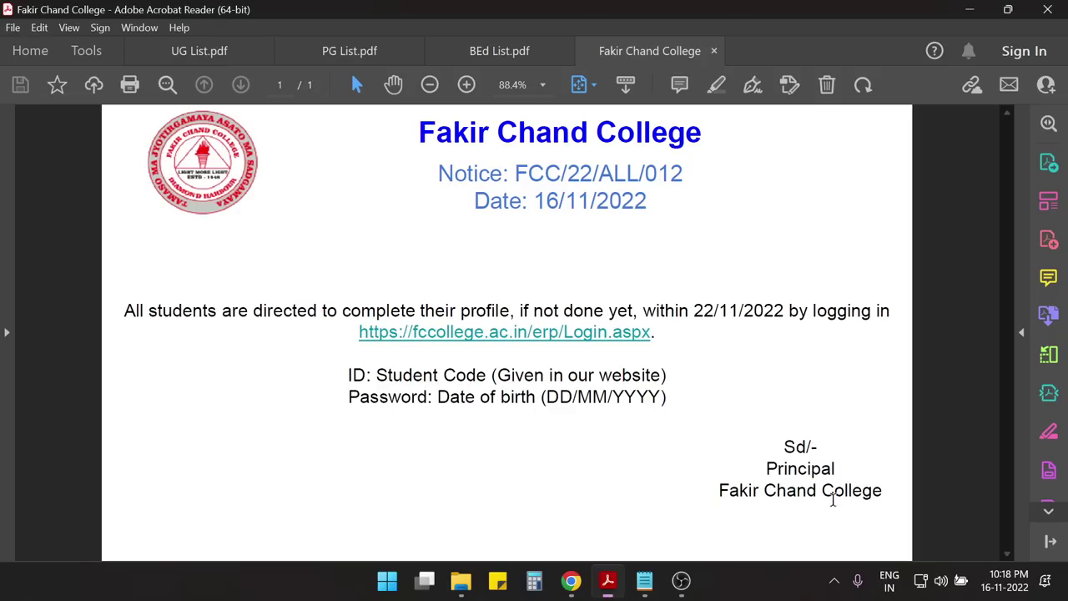
pyautogui.moveTo(694, 310); pyautogui.dragTo(782, 310)
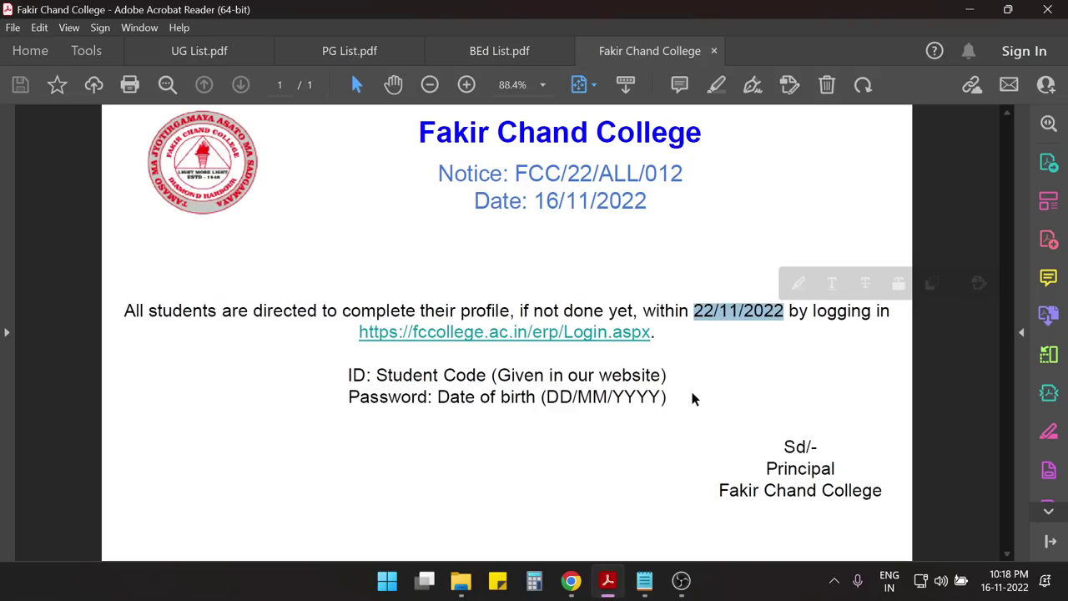
pyautogui.moveTo(345, 377); pyautogui.dragTo(669, 400)
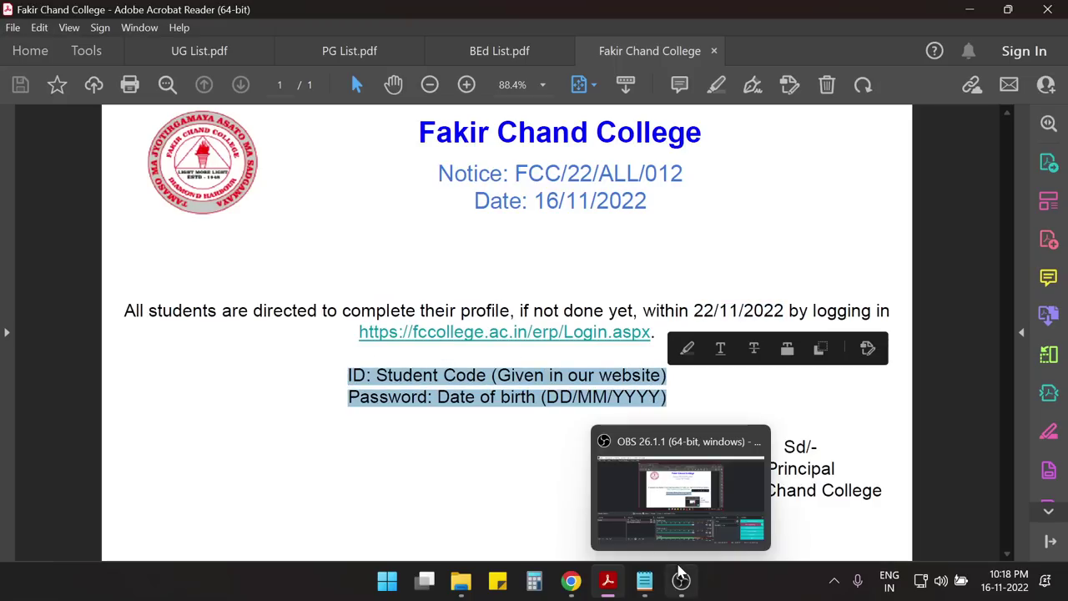
# Switch back to the student portal's Profile page in Chrome.
pyautogui.moveTo(571, 580)
pyautogui.click(708, 488)
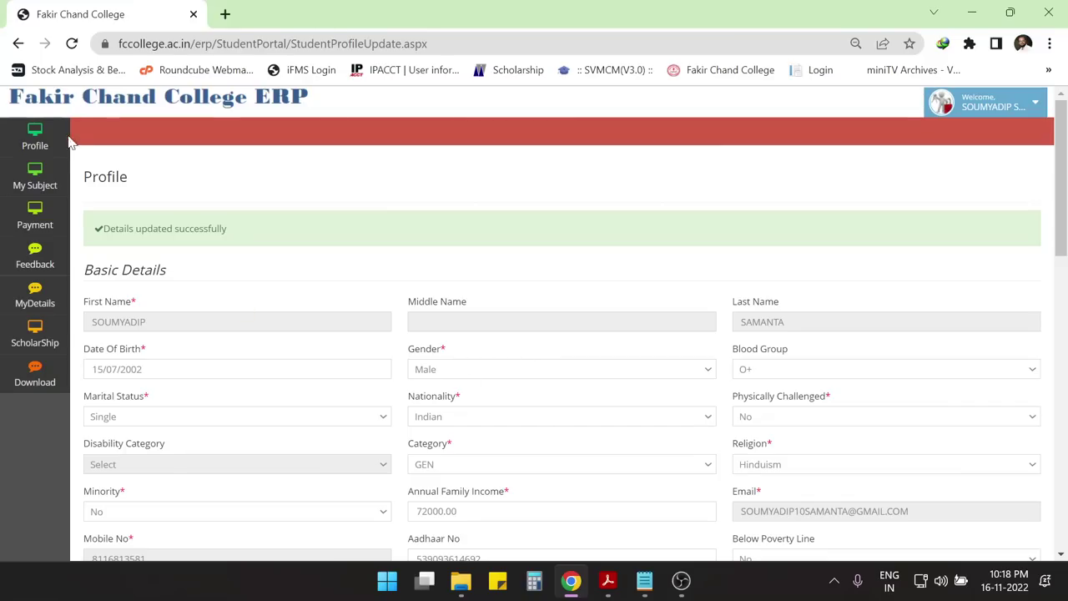
pyautogui.moveTo(35, 137)
# In Acrobat Reader, view the student codes in UG List.pdf, PG List.pdf and BEd List.pdf.
pyautogui.moveTo(609, 579)
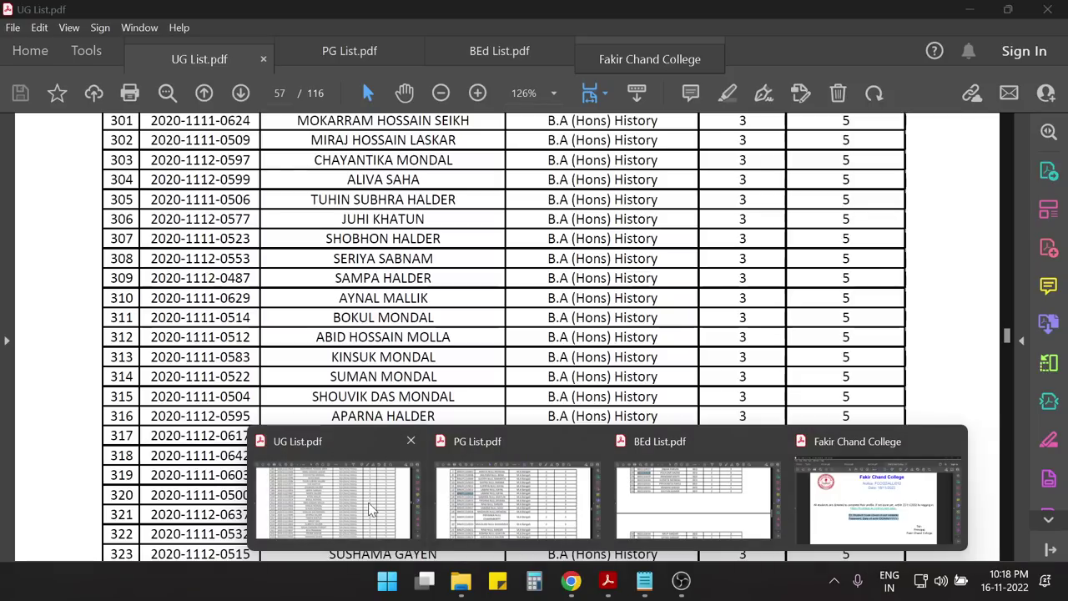
pyautogui.click(371, 509)
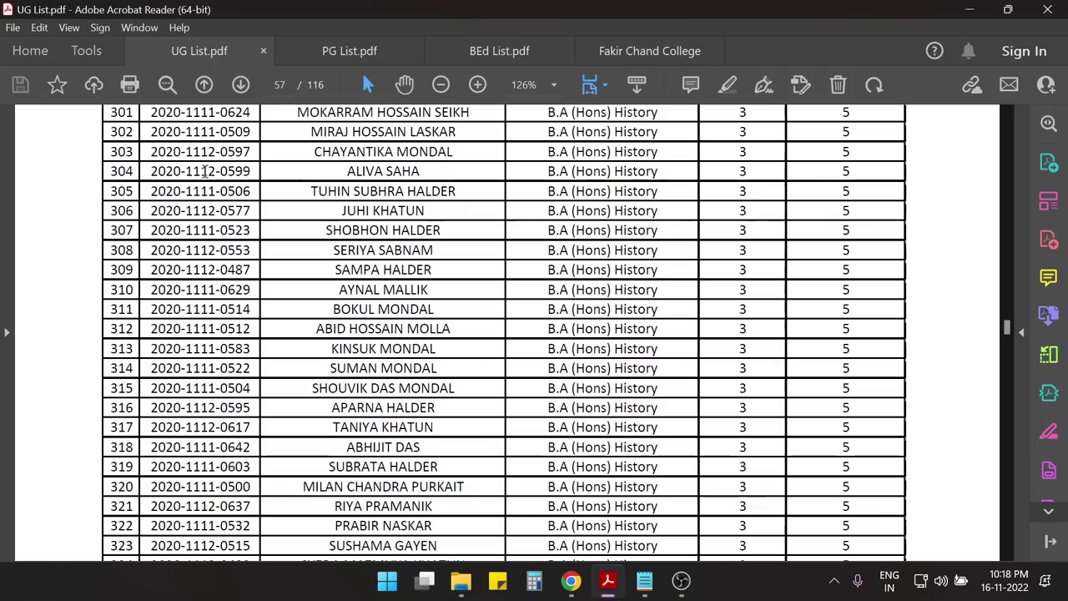
pyautogui.click(355, 50)
pyautogui.click(495, 52)
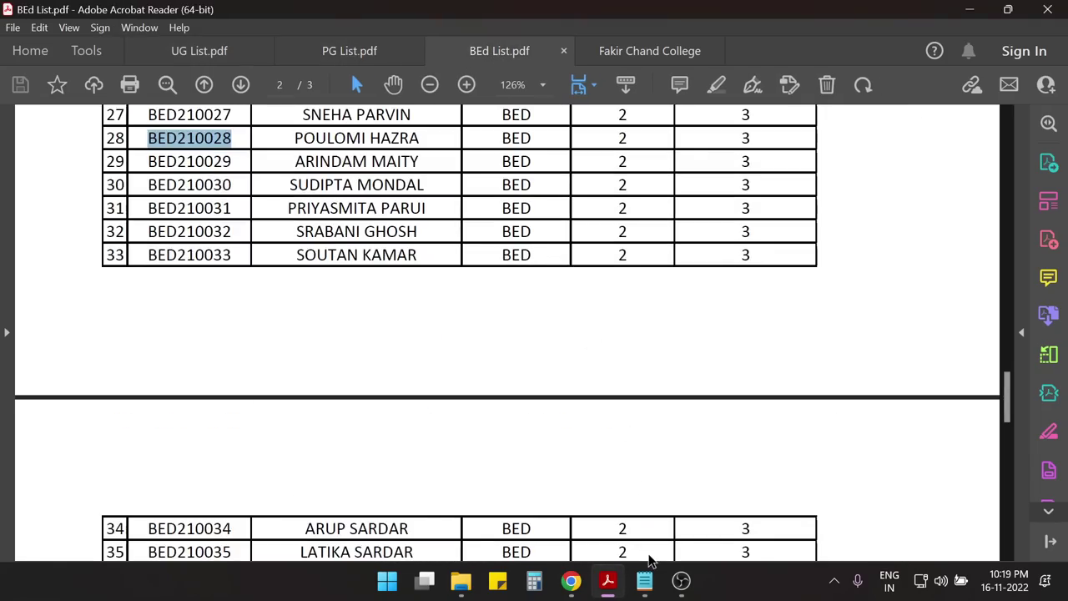
# Switch back to Chrome and open the college website fccollege.ac.in in a new tab.
pyautogui.click(571, 581)
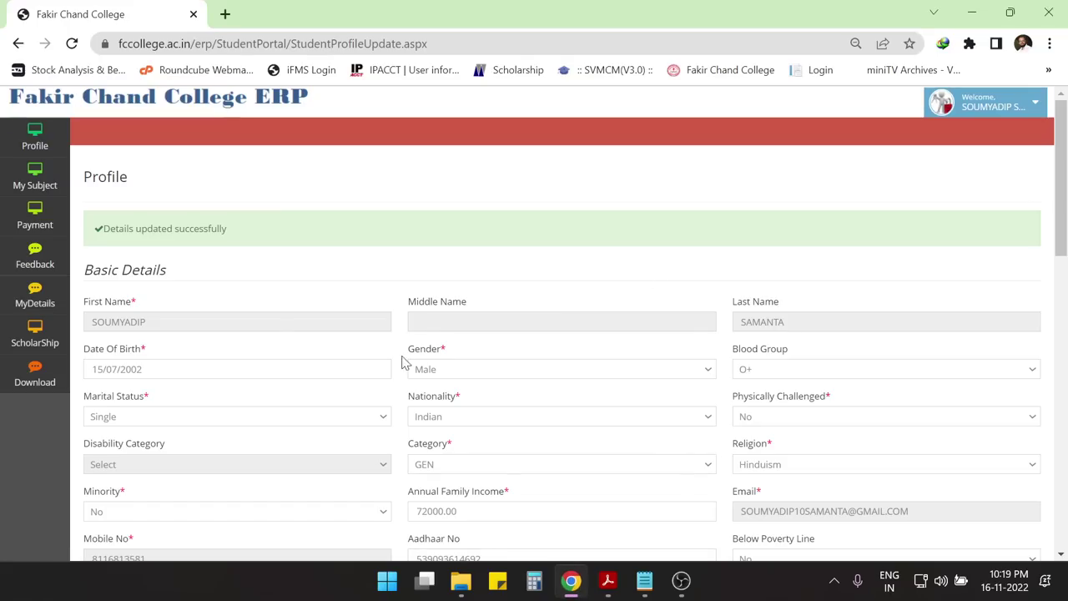
pyautogui.click(225, 15)
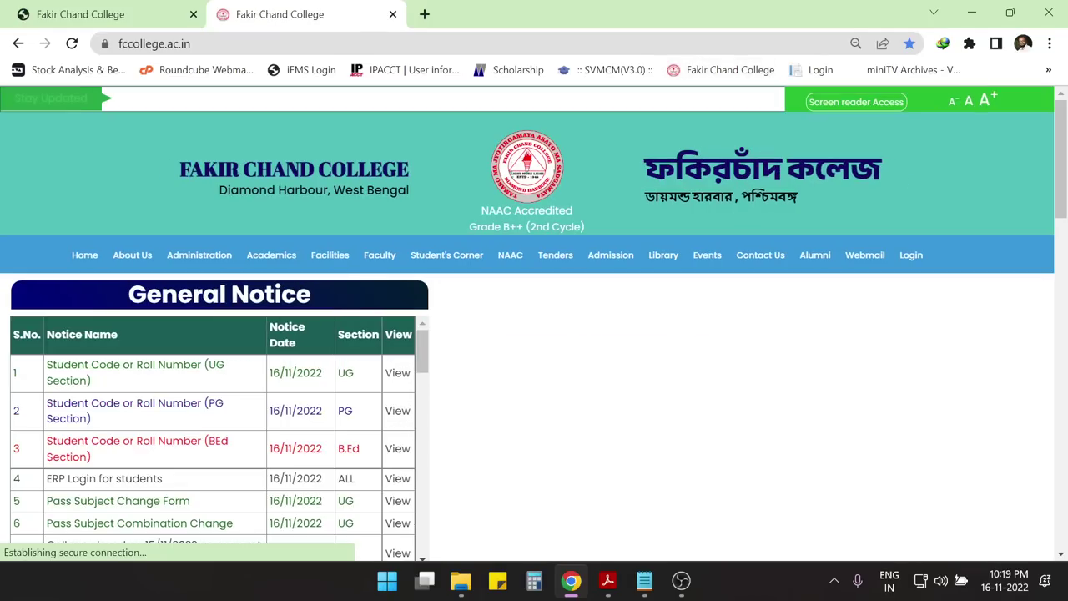
# Open the college website's ERP login page and choose Student as the sign-in type.
pyautogui.click(911, 261)
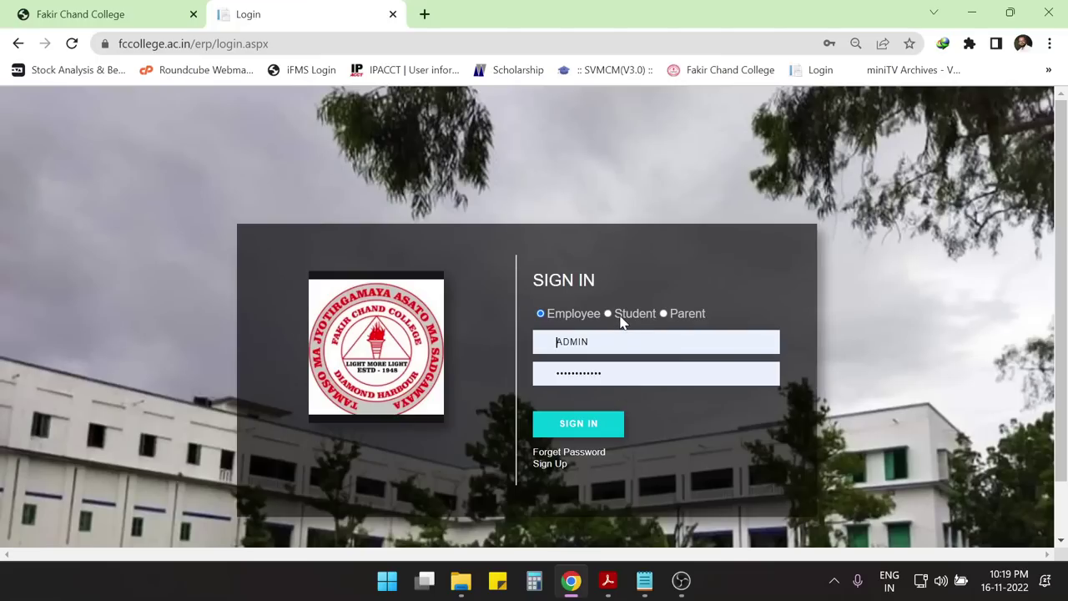
pyautogui.click(621, 321)
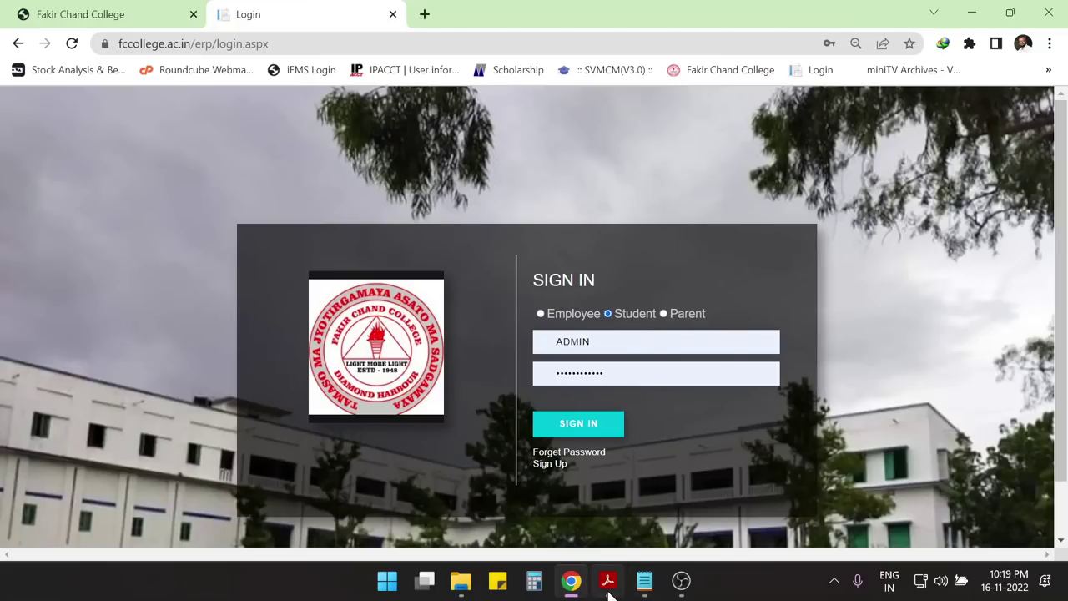
# Review the ID and password lines of the Fakir Chand College notice in Acrobat Reader, selecting the DD/MM/YYYY format, and return to Chrome.
pyautogui.moveTo(609, 594)
pyautogui.click(875, 492)
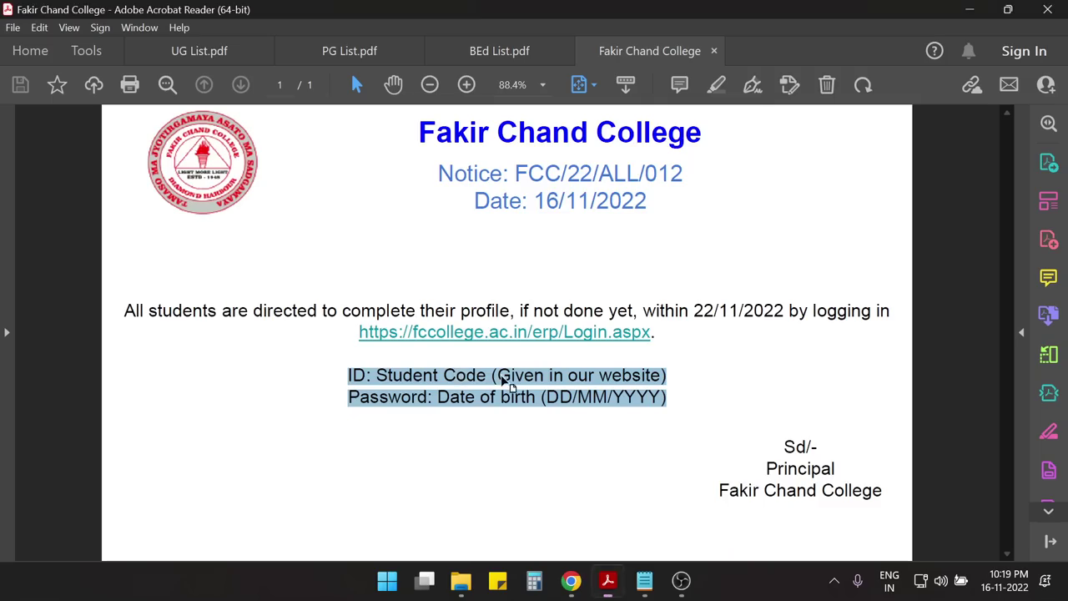
pyautogui.click(334, 400)
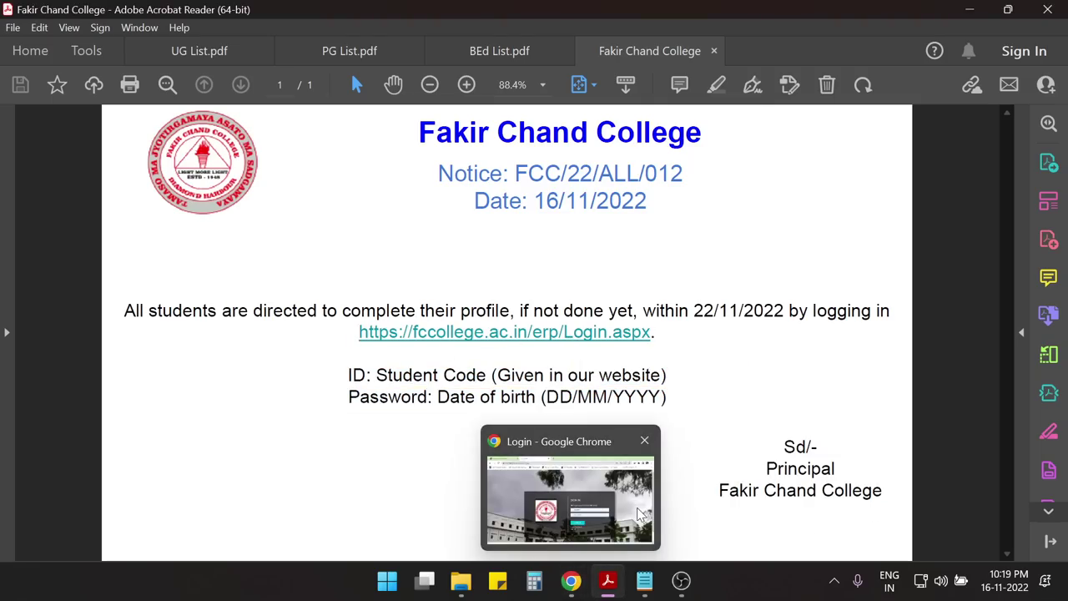
pyautogui.click(571, 579)
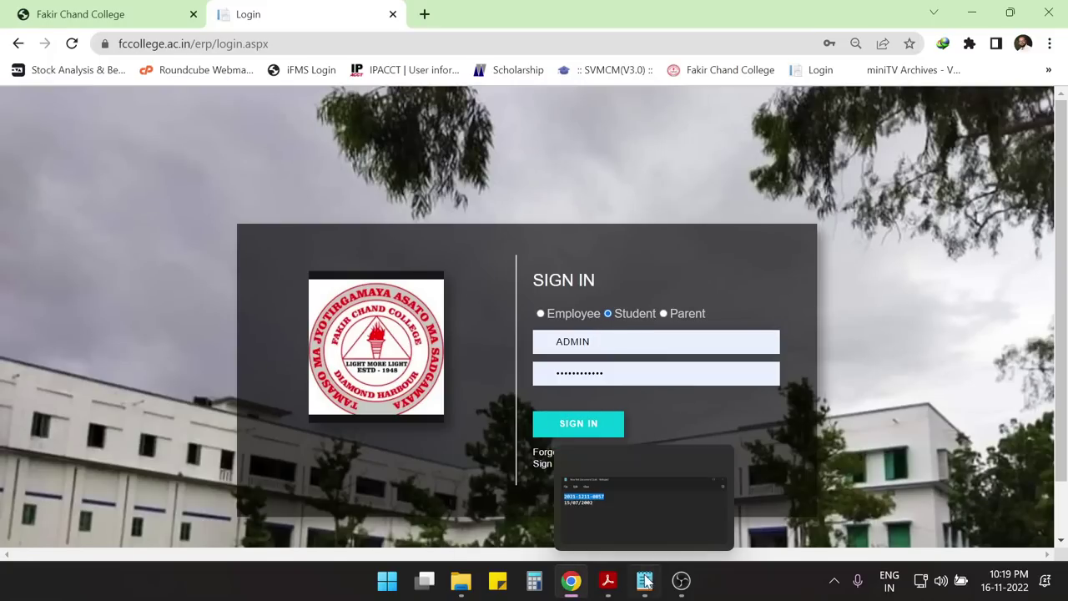
pyautogui.moveTo(607, 580)
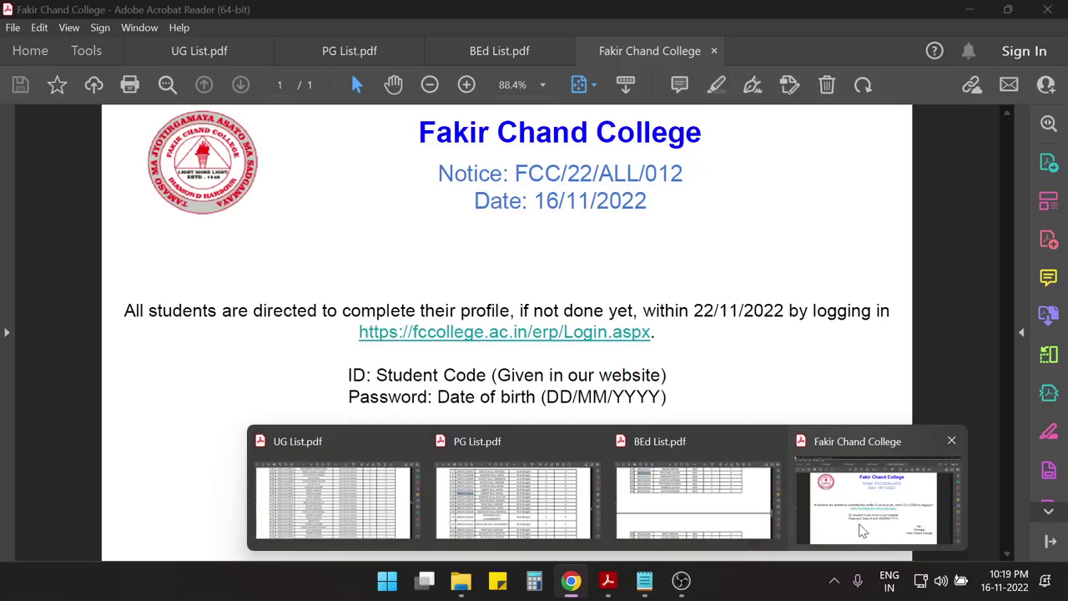
pyautogui.click(861, 531)
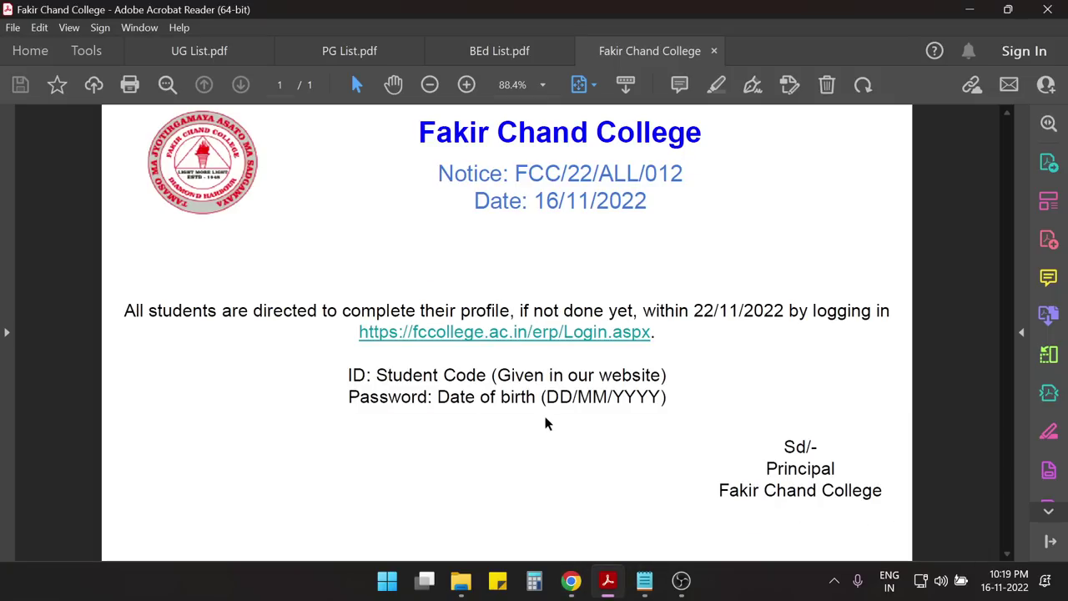
pyautogui.moveTo(547, 397); pyautogui.dragTo(665, 399)
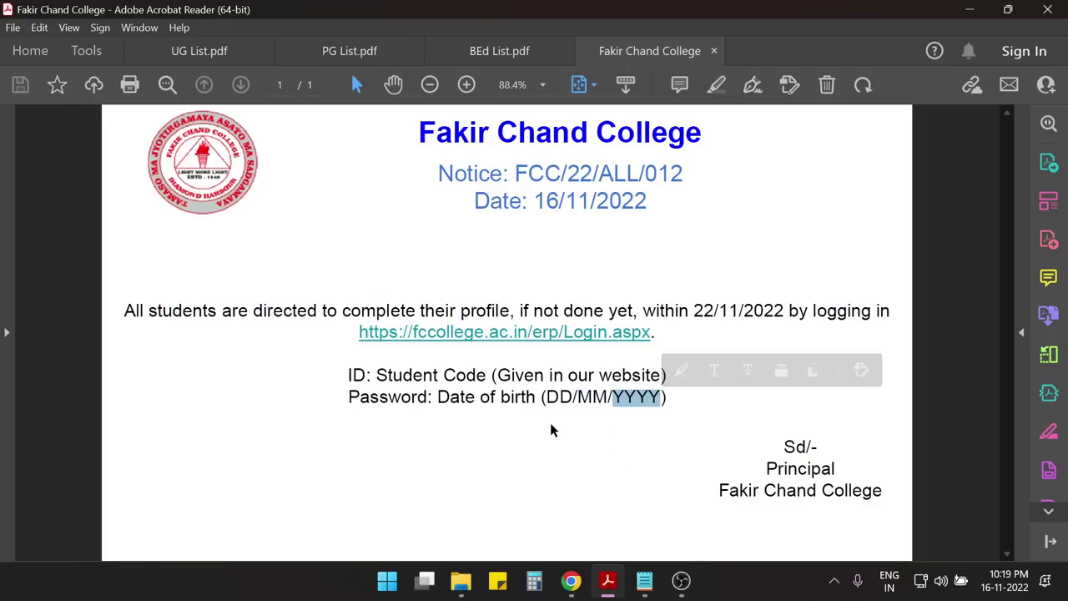
pyautogui.click(504, 498)
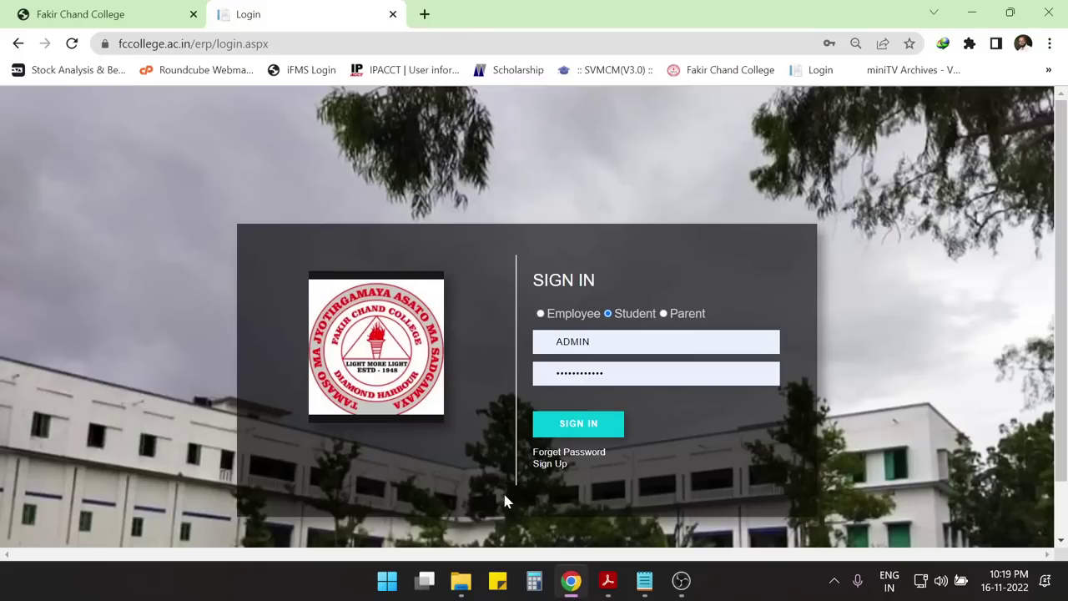
# Switch to the student portal's Profile page and review the basic, family and address details.
pyautogui.click(113, 10)
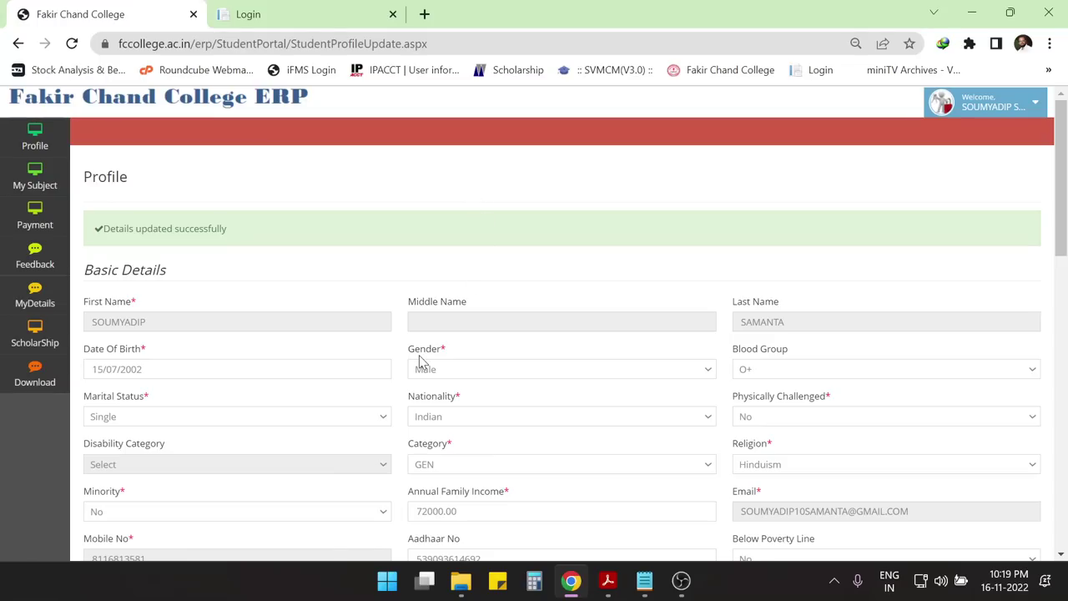
pyautogui.scroll(-5, 446, 415)
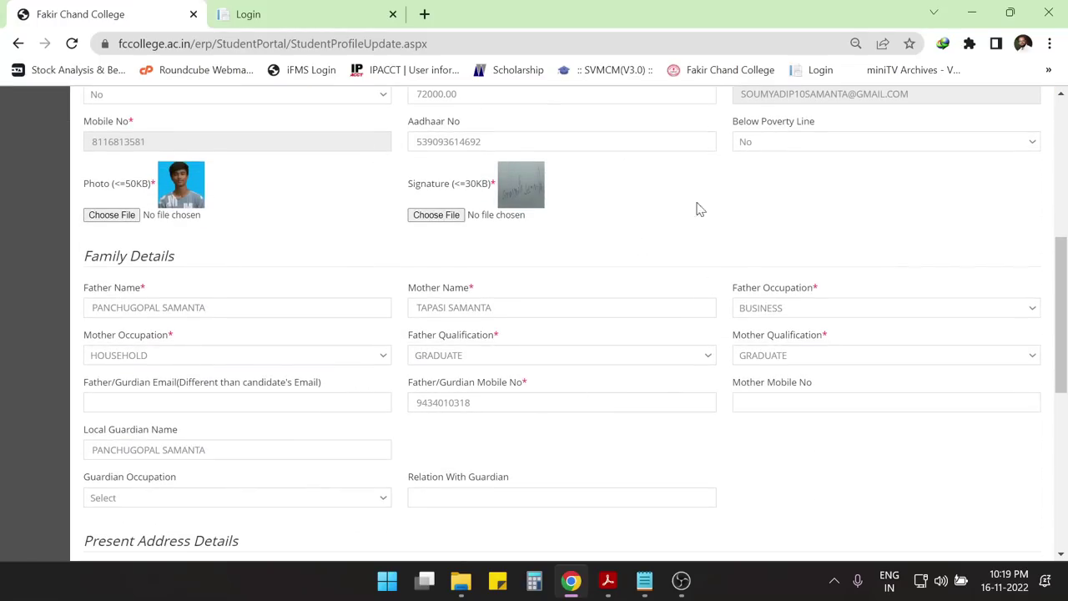
pyautogui.scroll(-6, 467, 377)
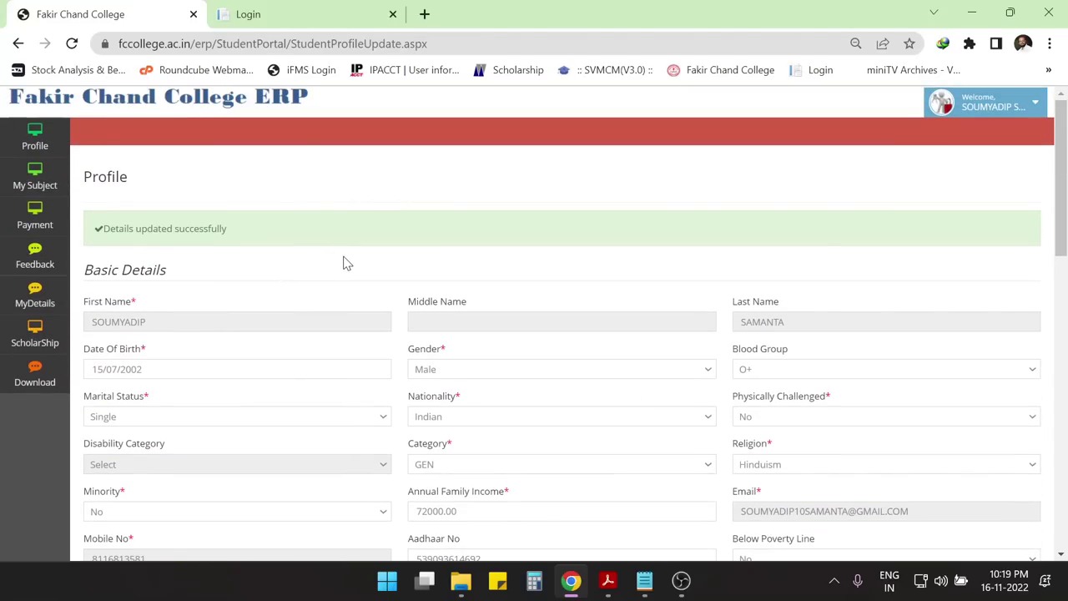
# Look through the portal's Payment, Feedback and MyDetails options and try to open My Idcard.
pyautogui.moveTo(40, 218)
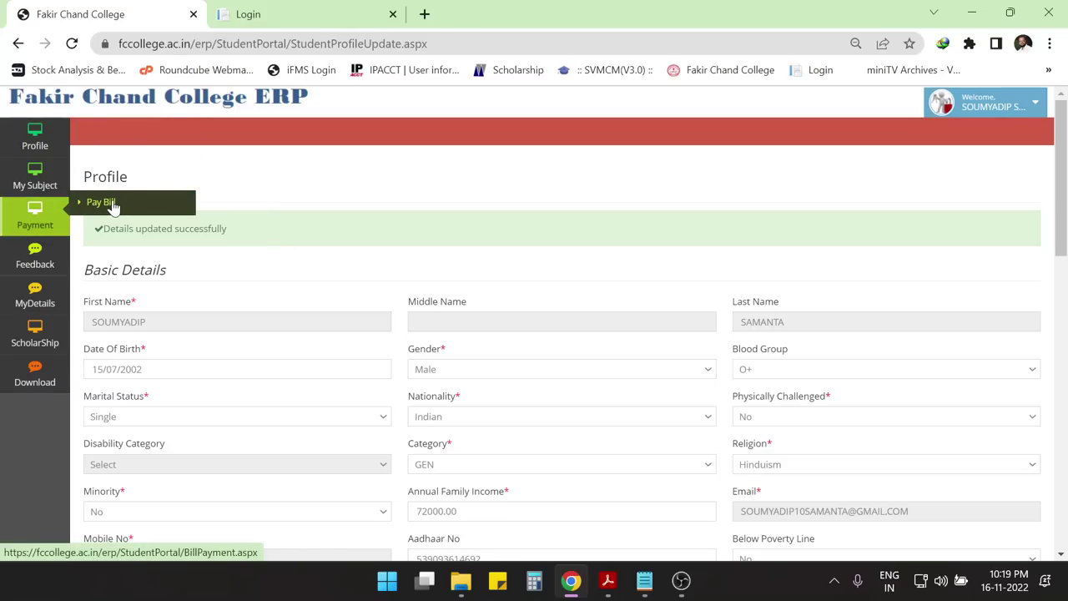
pyautogui.moveTo(23, 257)
pyautogui.moveTo(33, 292)
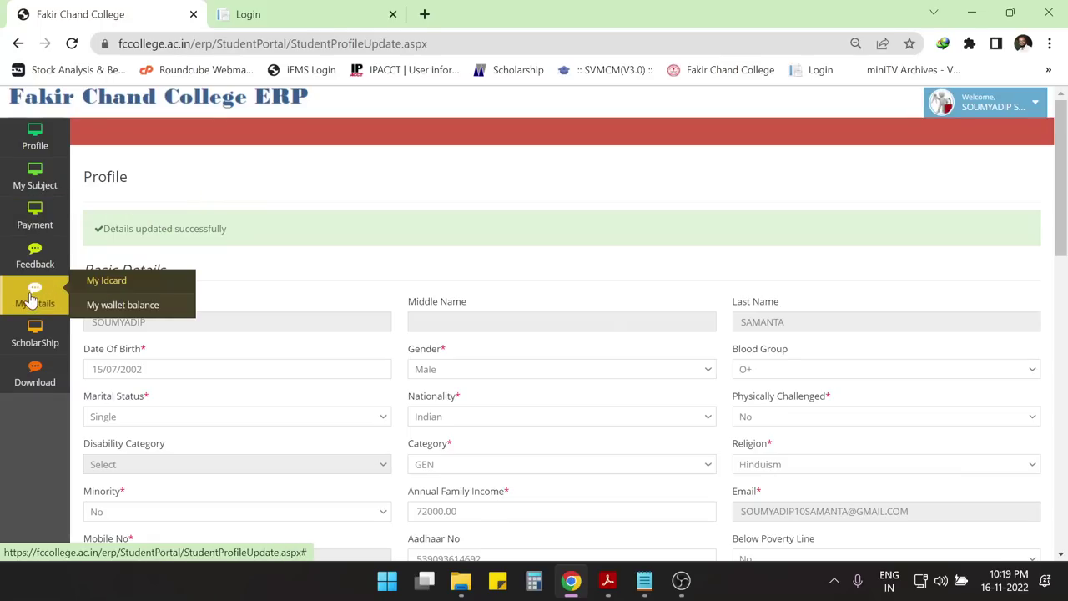
pyautogui.click(115, 284)
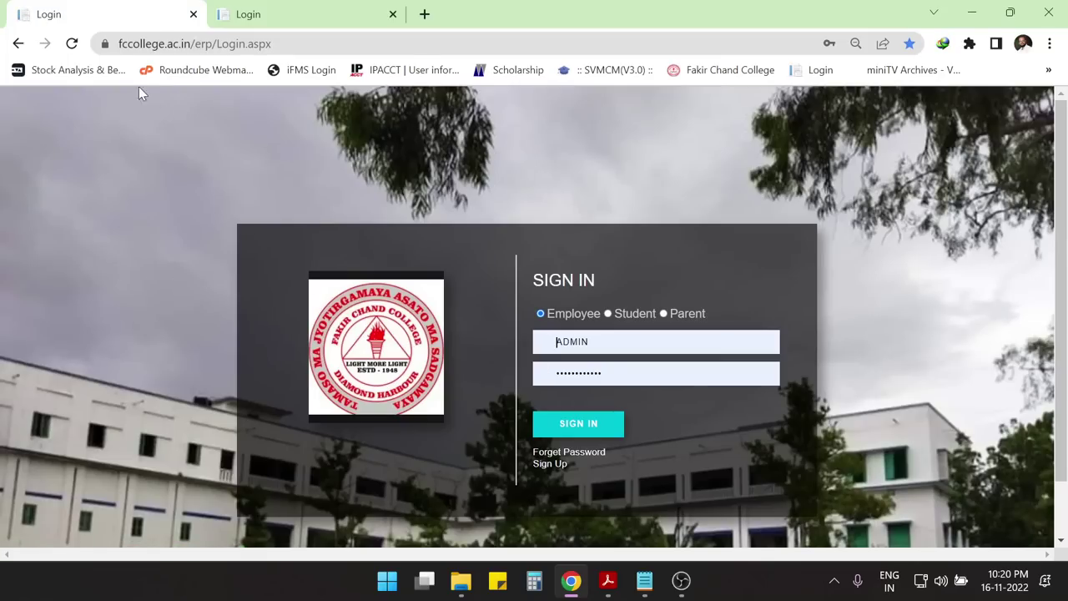
# Compare the two open login pages and choose Student as the sign-in type on the first one.
pyautogui.click(306, 8)
pyautogui.click(136, 13)
pyautogui.click(619, 410)
pyautogui.click(628, 317)
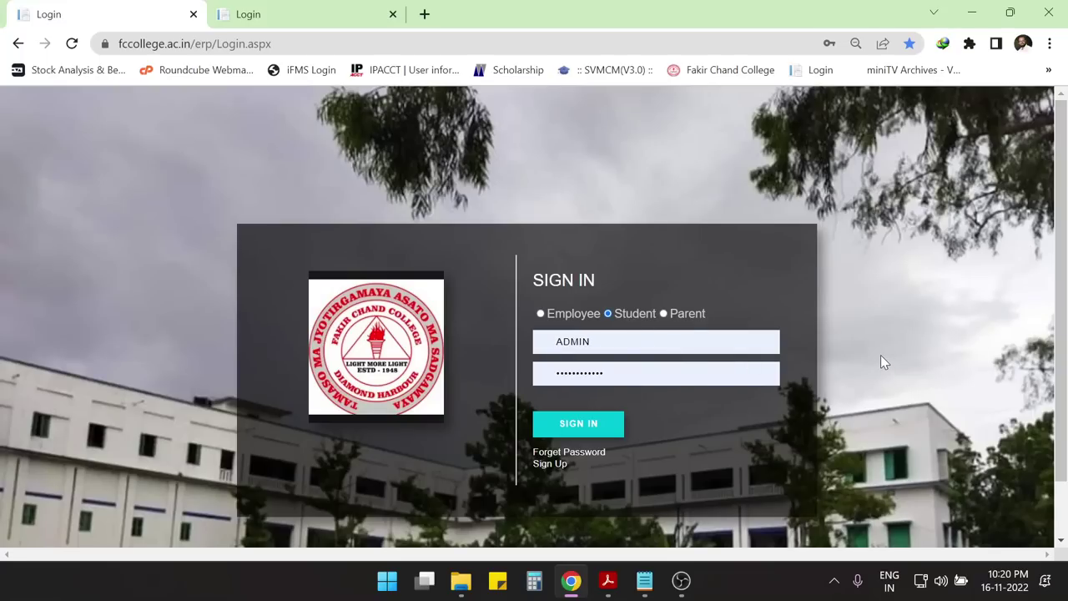